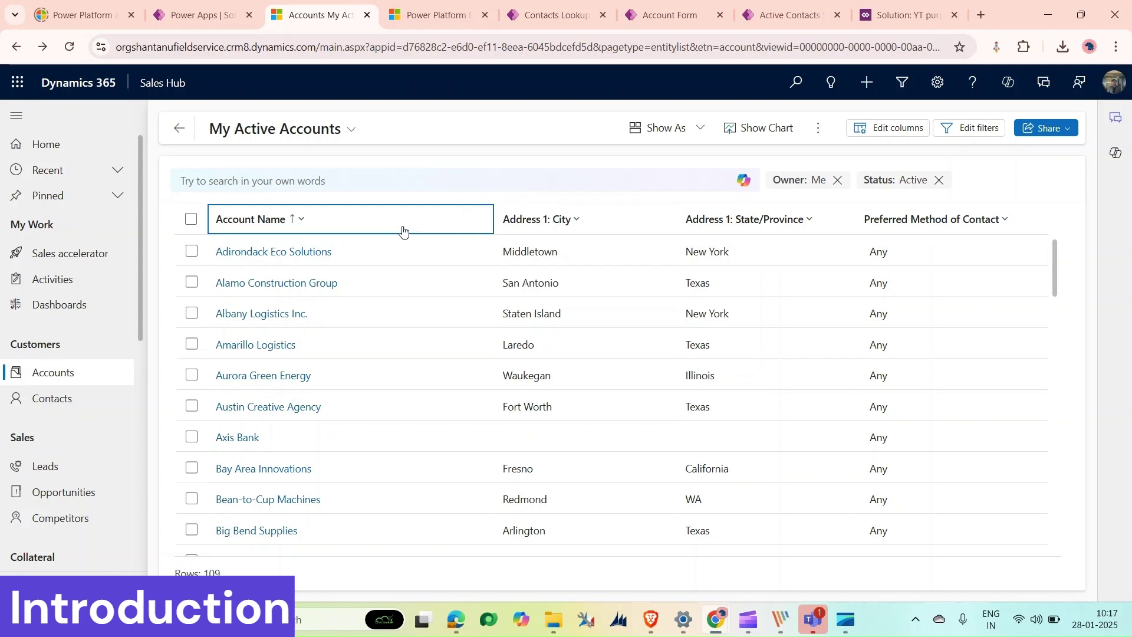
- Open Adirondack Eco Solutions, set its Contact Method to Phone, and save the record
click(297, 250)
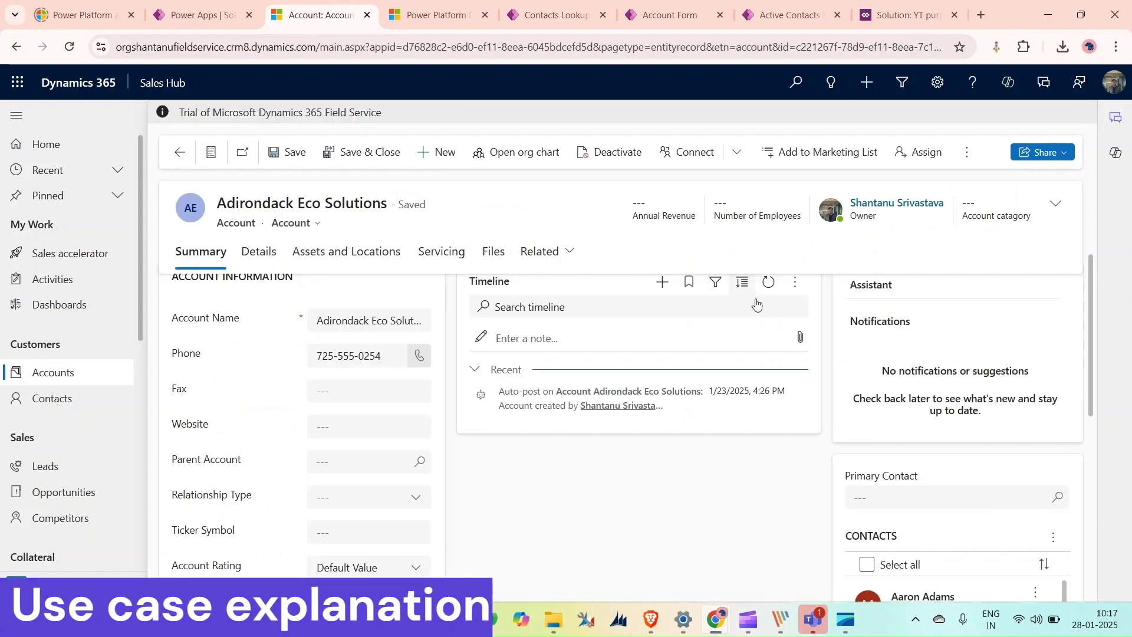
scroll(749, 294, down, 3)
scroll(890, 387, down, 1)
scroll(890, 387, down, 2)
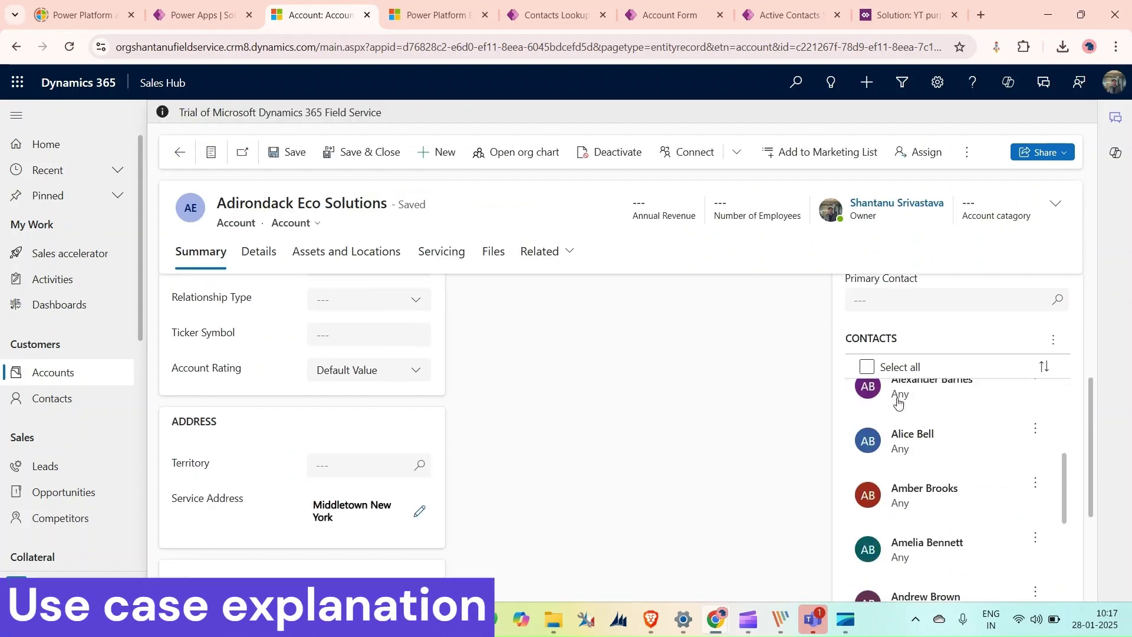
scroll(716, 356, up, 4)
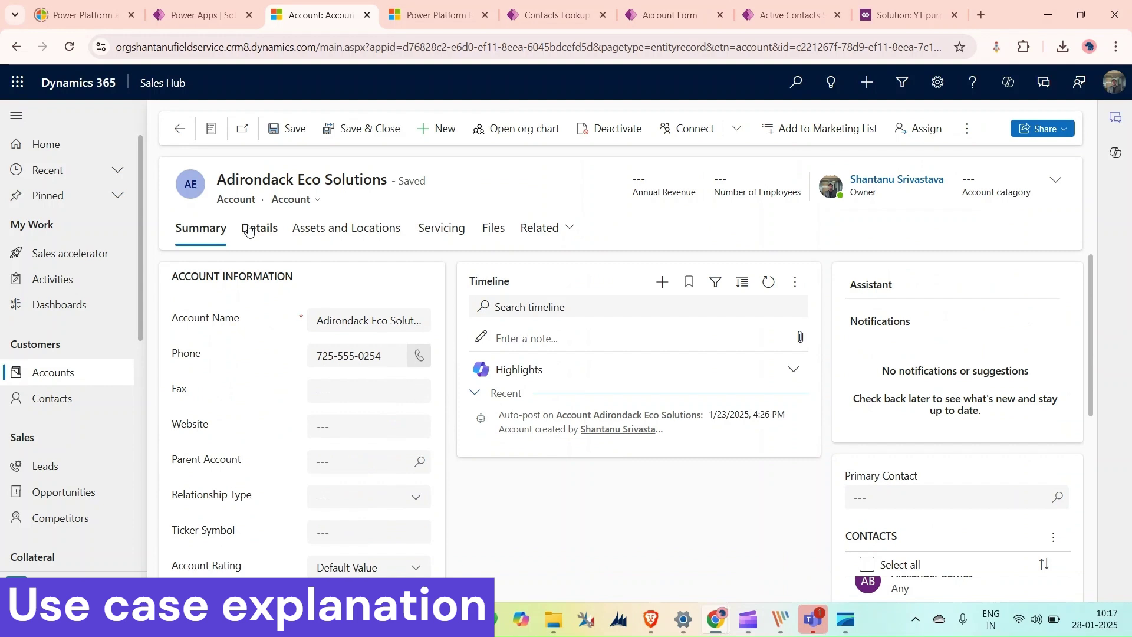
click(248, 230)
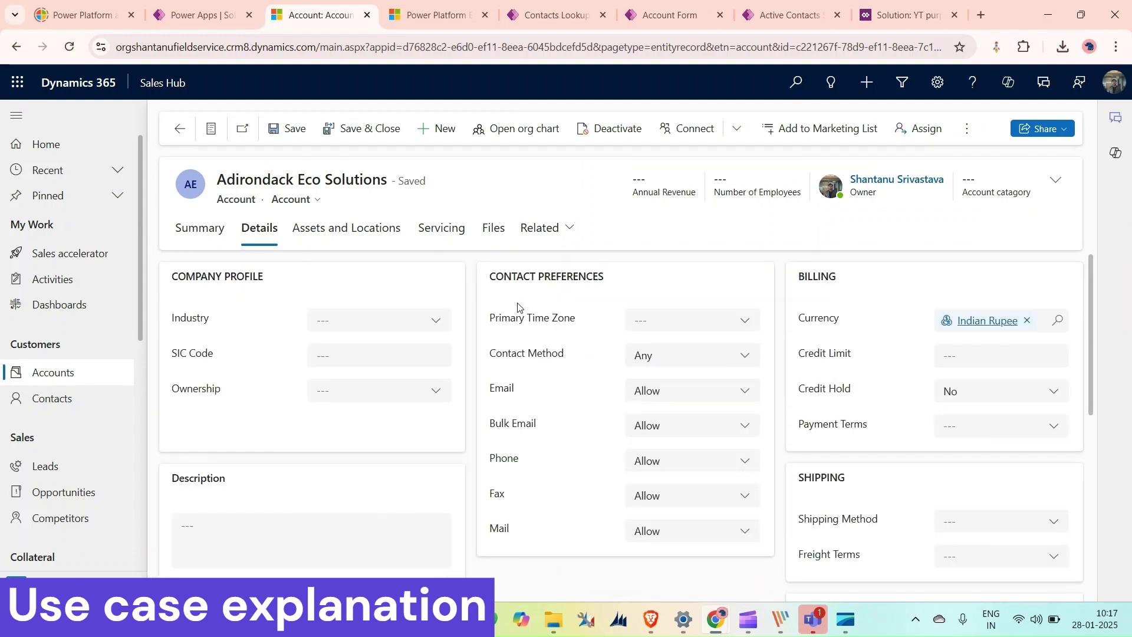
click(678, 356)
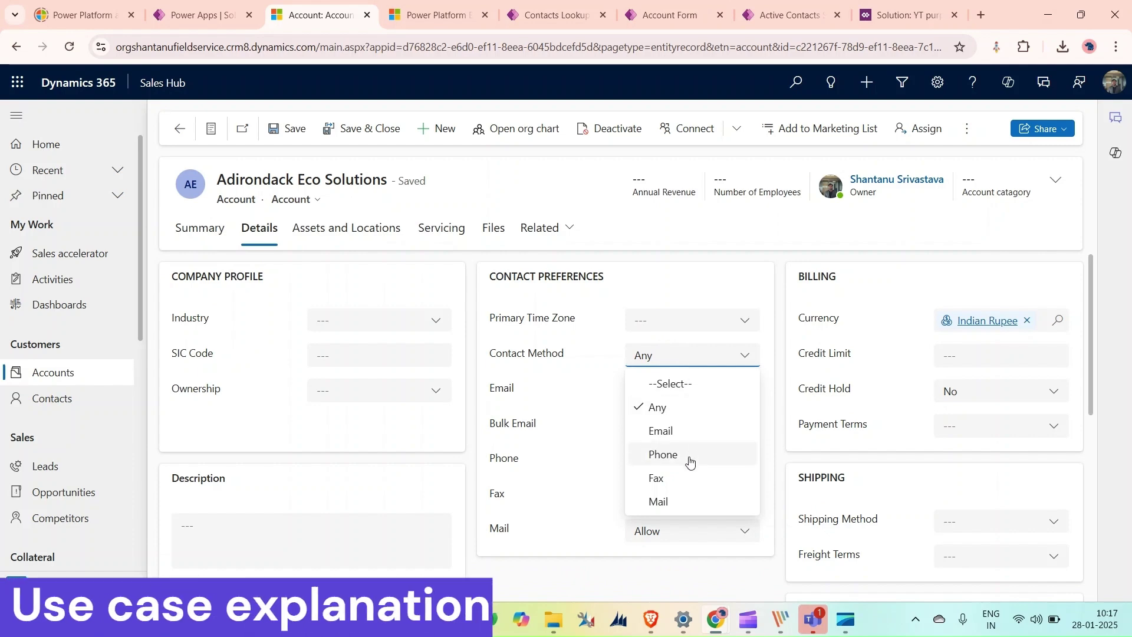
click(690, 455)
click(210, 232)
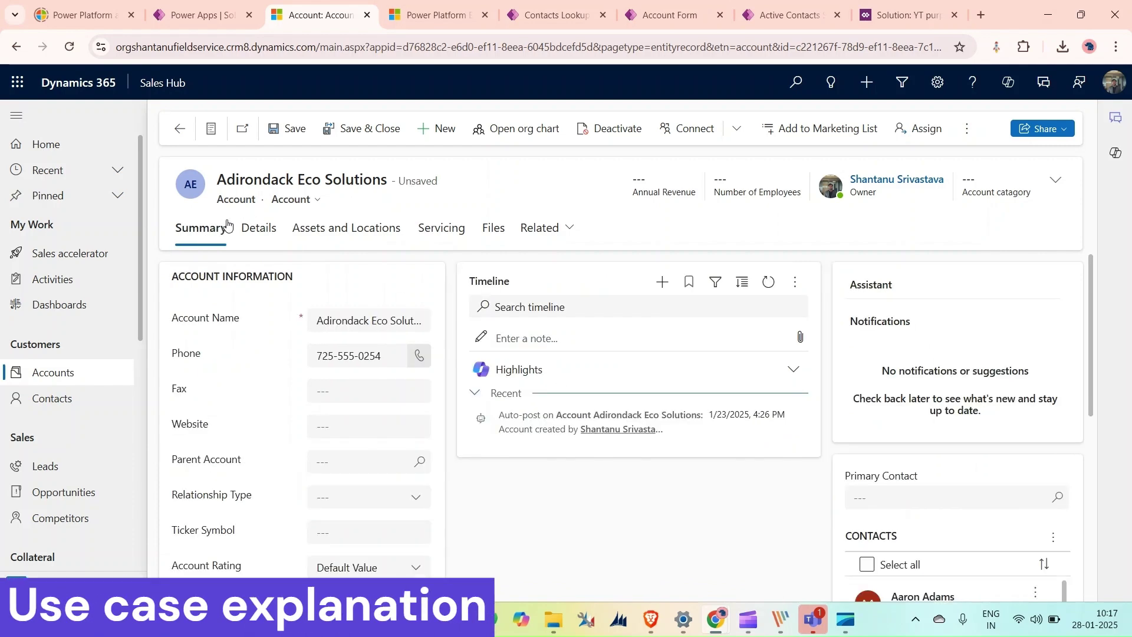
scroll(630, 340, down, 3)
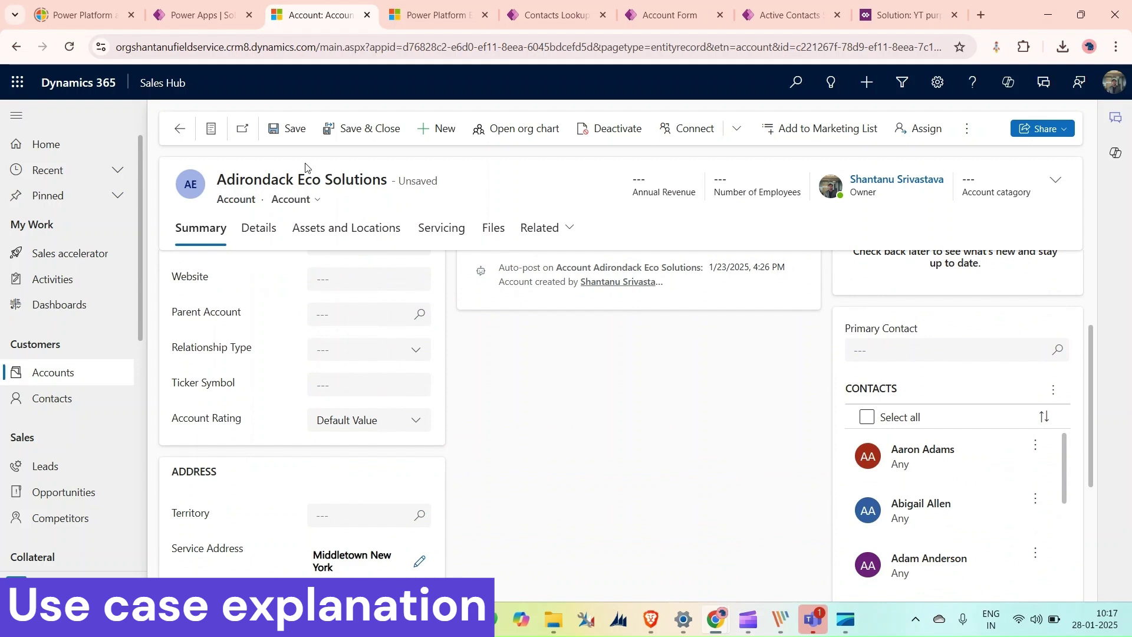
click(280, 137)
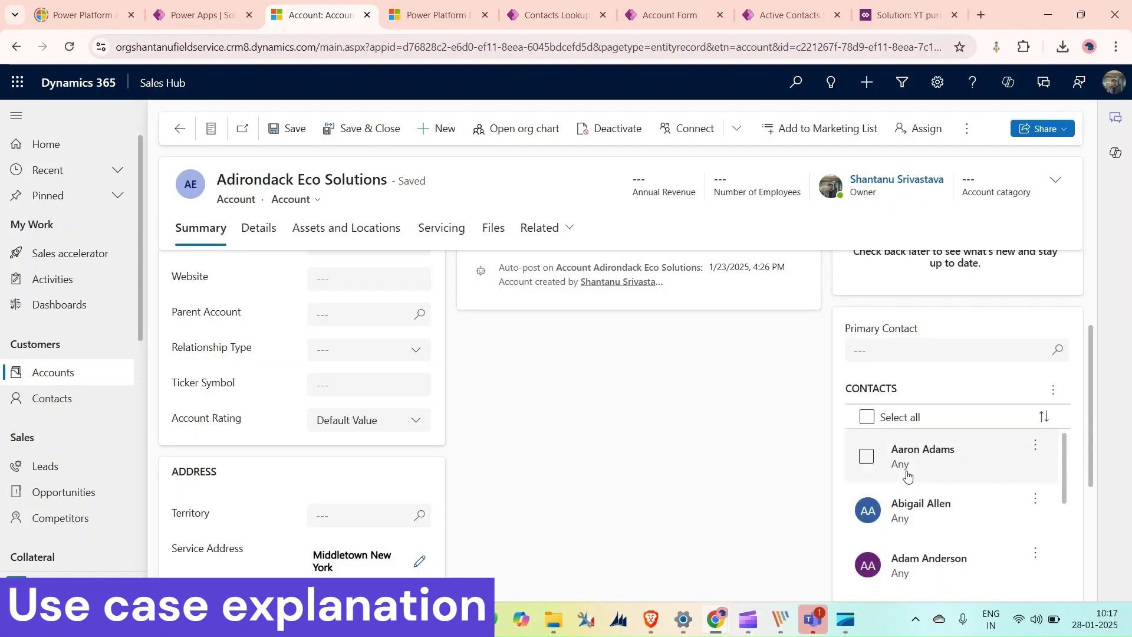
- Refresh the account to confirm its contacts show Phone, then list the solution's cloud flows
scroll(878, 464, down, 1)
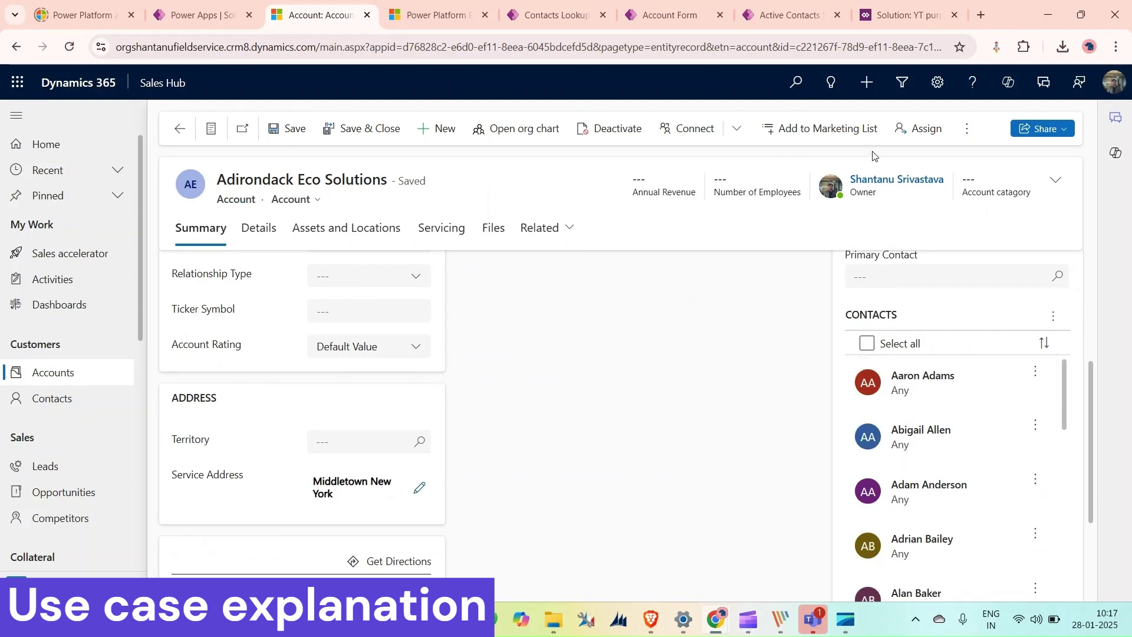
click(962, 130)
click(867, 182)
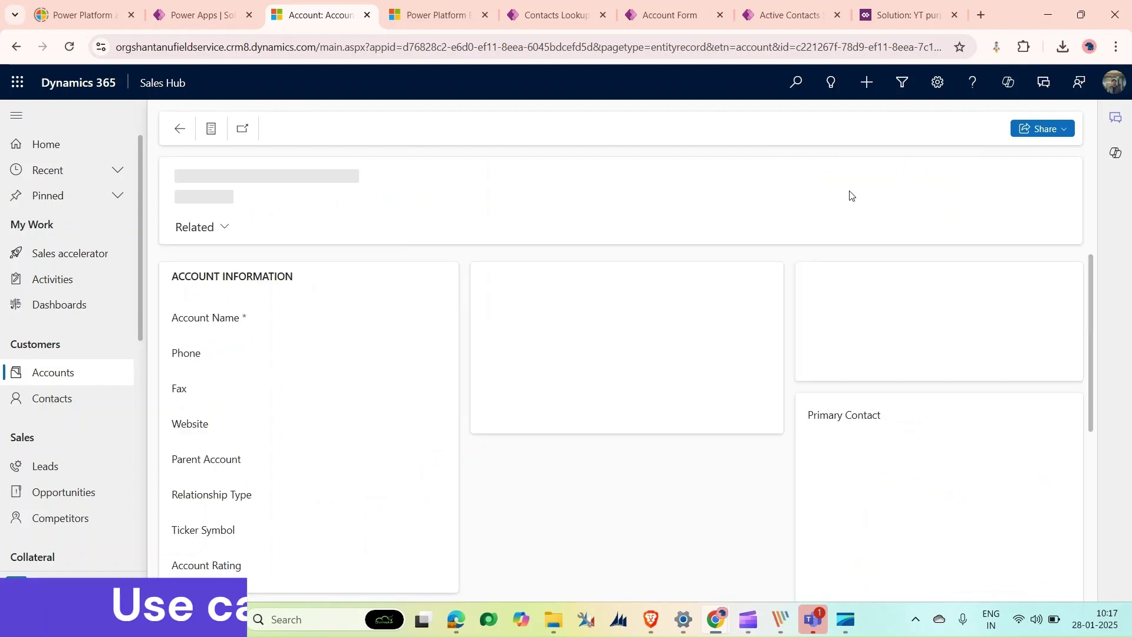
scroll(820, 301, down, 6)
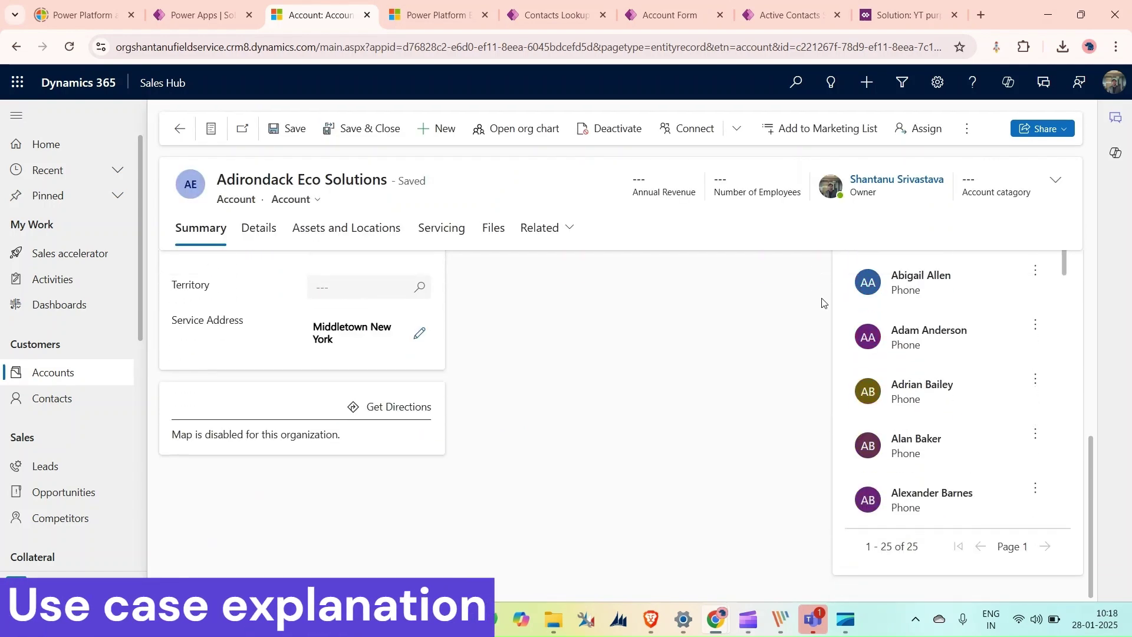
scroll(799, 373, up, 5)
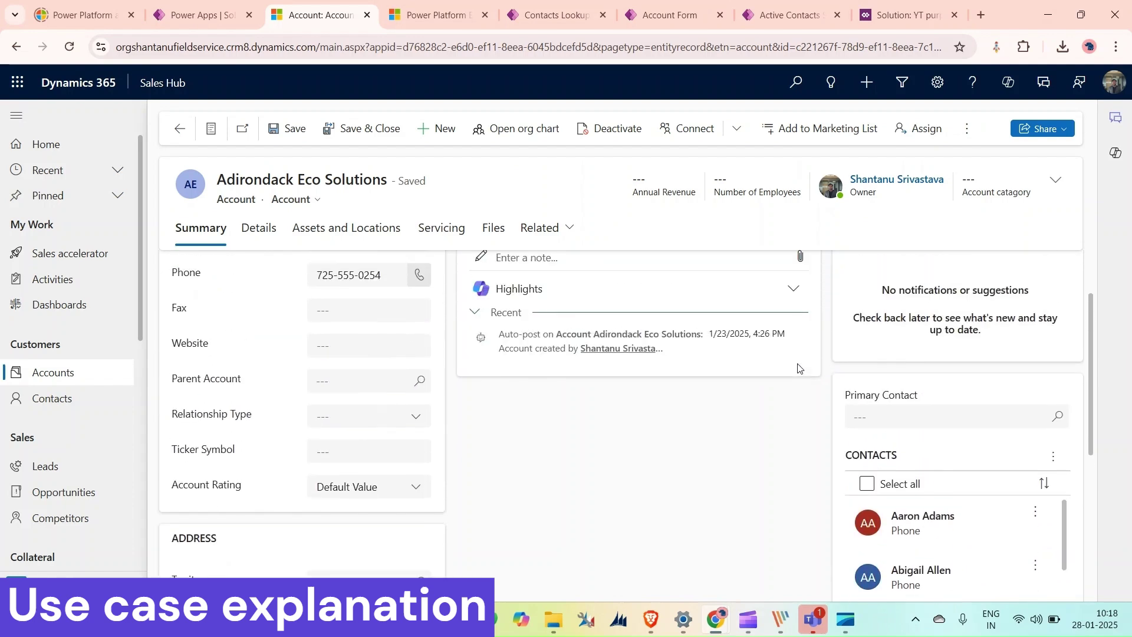
scroll(915, 422, down, 5)
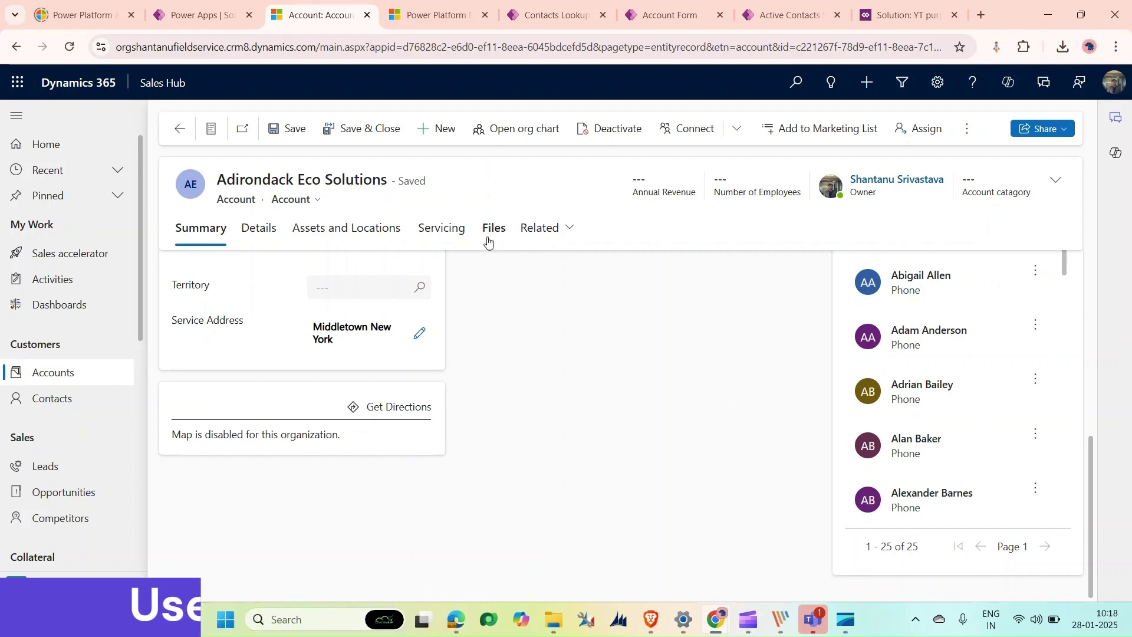
scroll(512, 315, up, 1)
scroll(512, 314, up, 1)
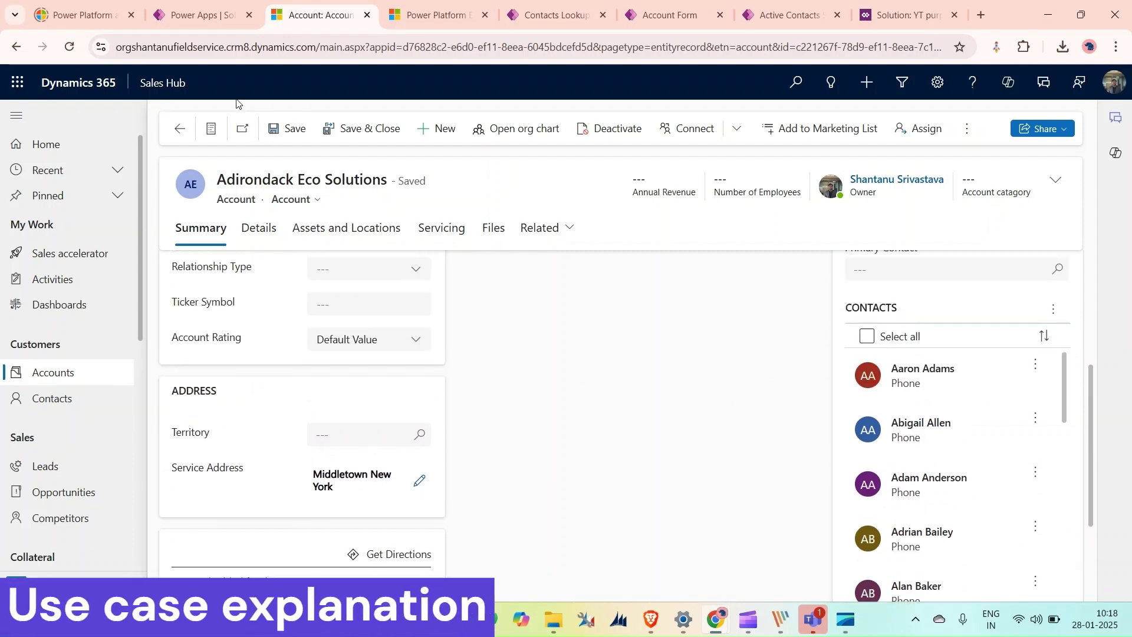
click(198, 14)
click(151, 284)
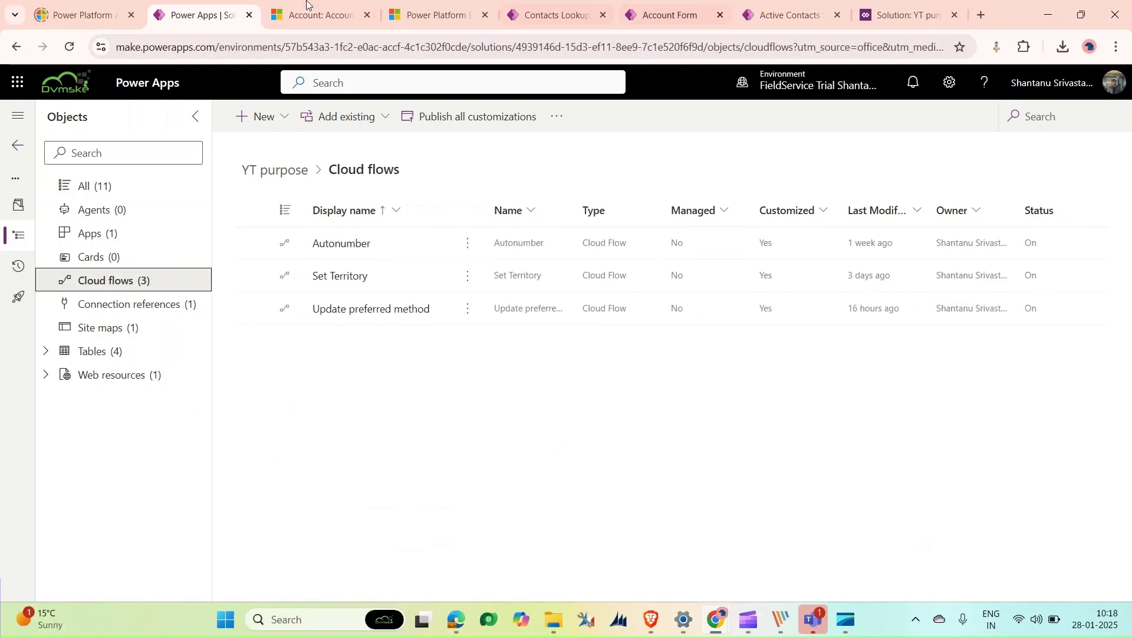
- Open the Update preferred method flow's most recent run from 10:17 AM
click(345, 311)
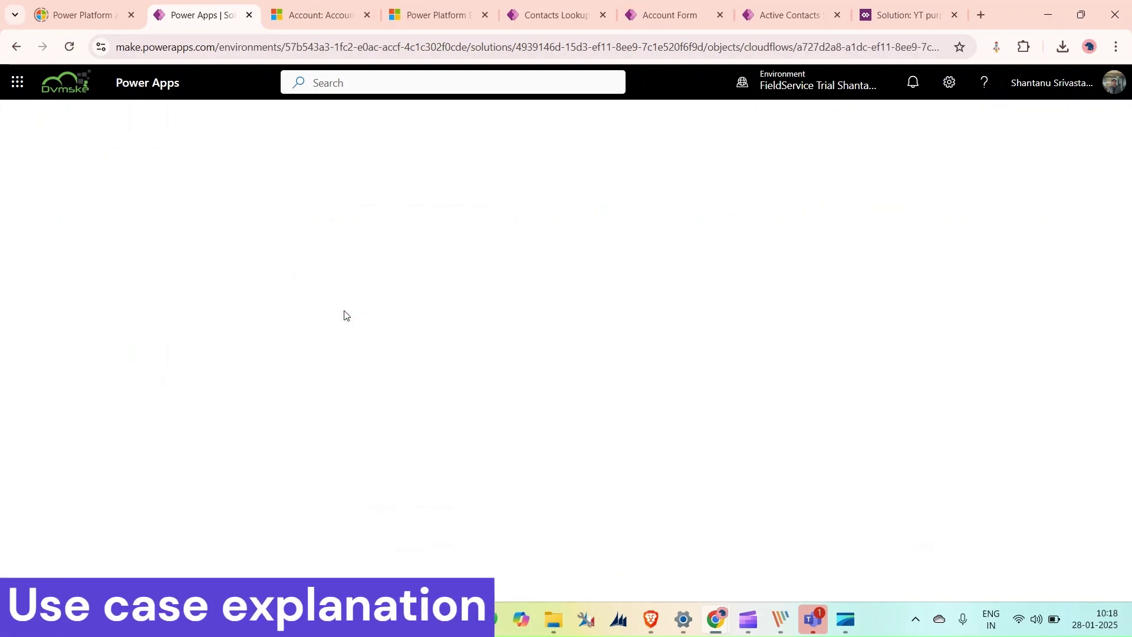
scroll(222, 329, down, 2)
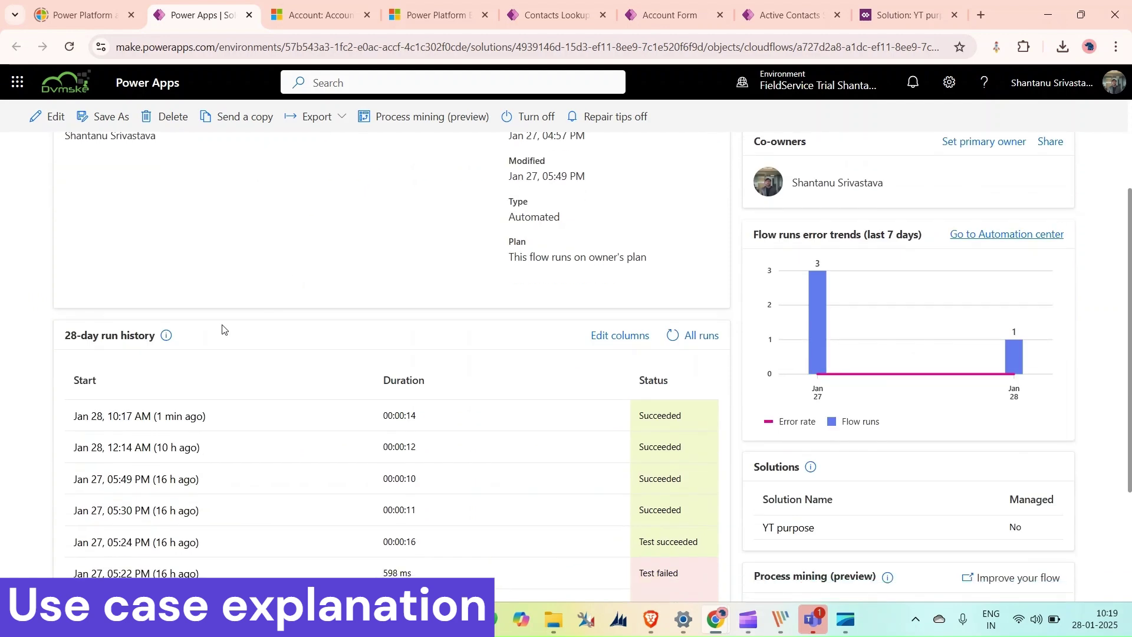
click(145, 417)
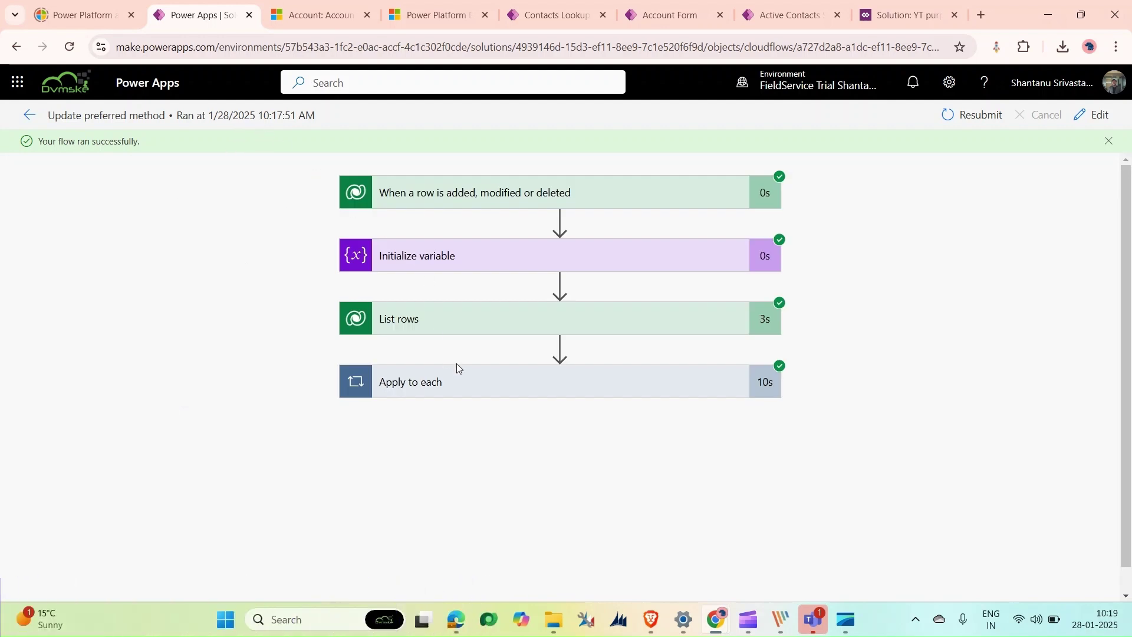
- Expand Apply to each and review the Update a row step's inputs and outputs
click(470, 383)
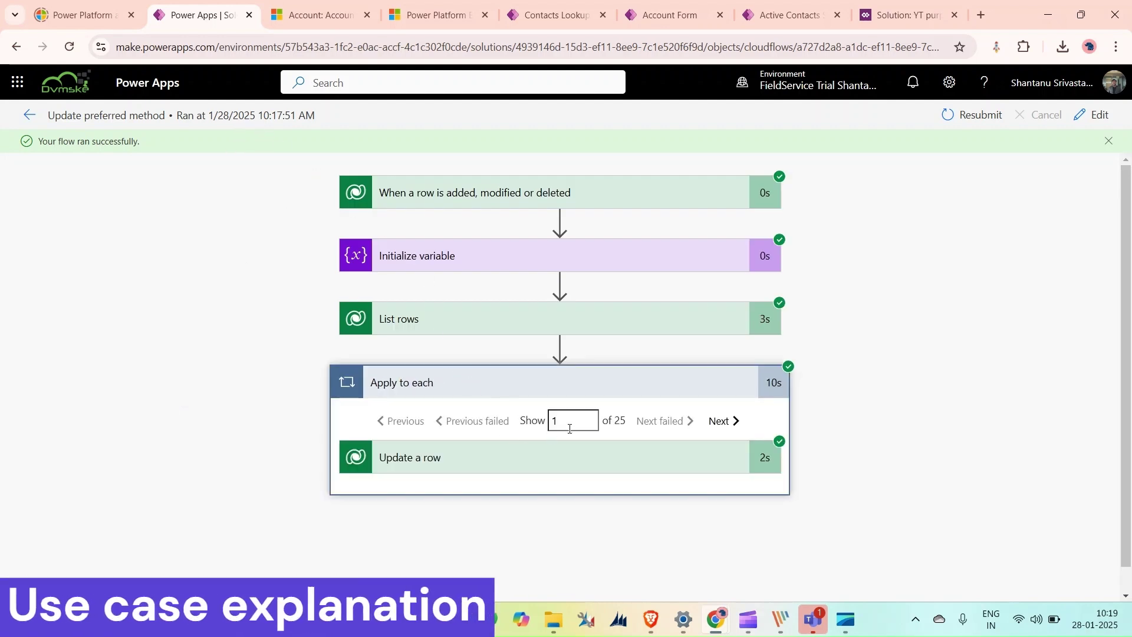
click(579, 453)
scroll(579, 454, down, 4)
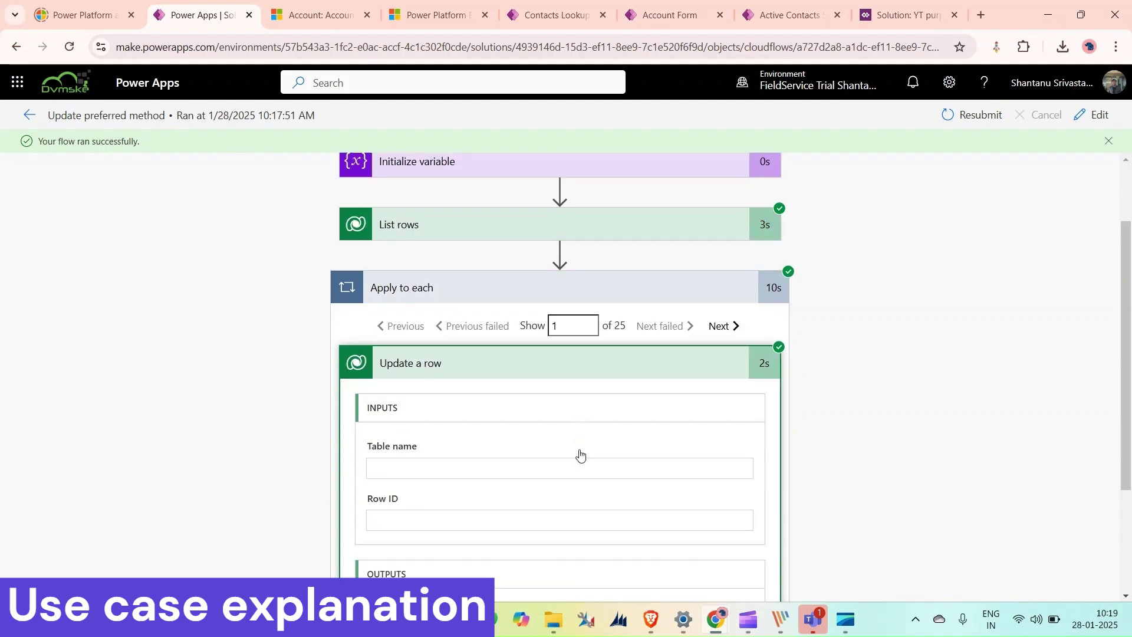
scroll(510, 432, down, 2)
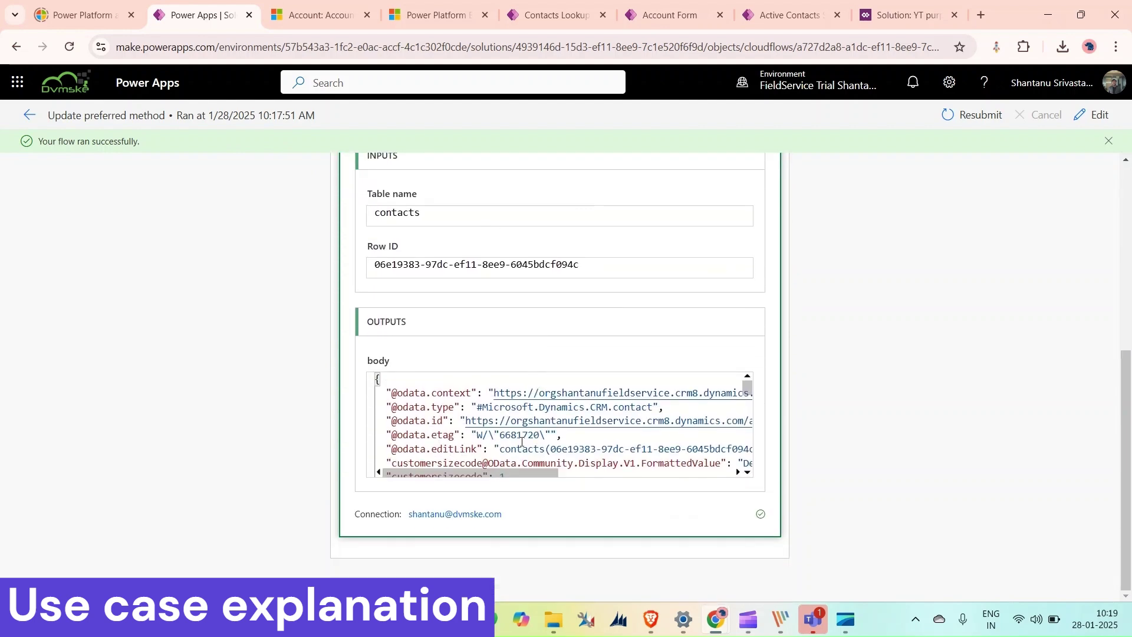
scroll(521, 441, down, 3)
scroll(554, 424, up, 3)
scroll(622, 353, up, 6)
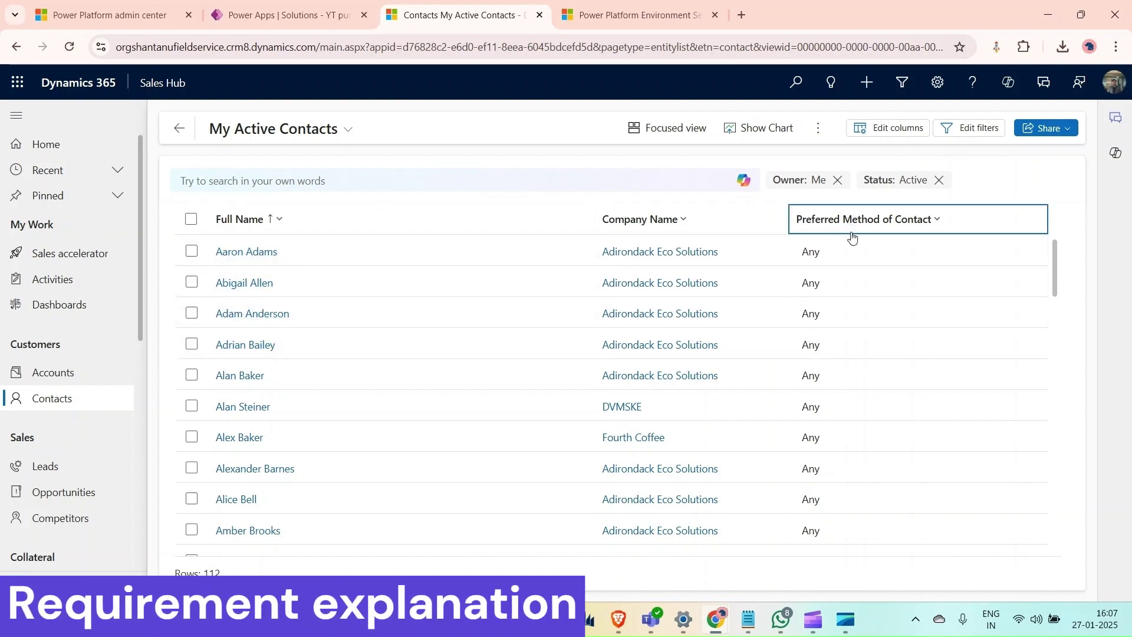
- Open Adirondack Eco Solutions and change its Contact Method from Email to Phone
scroll(839, 379, down, 5)
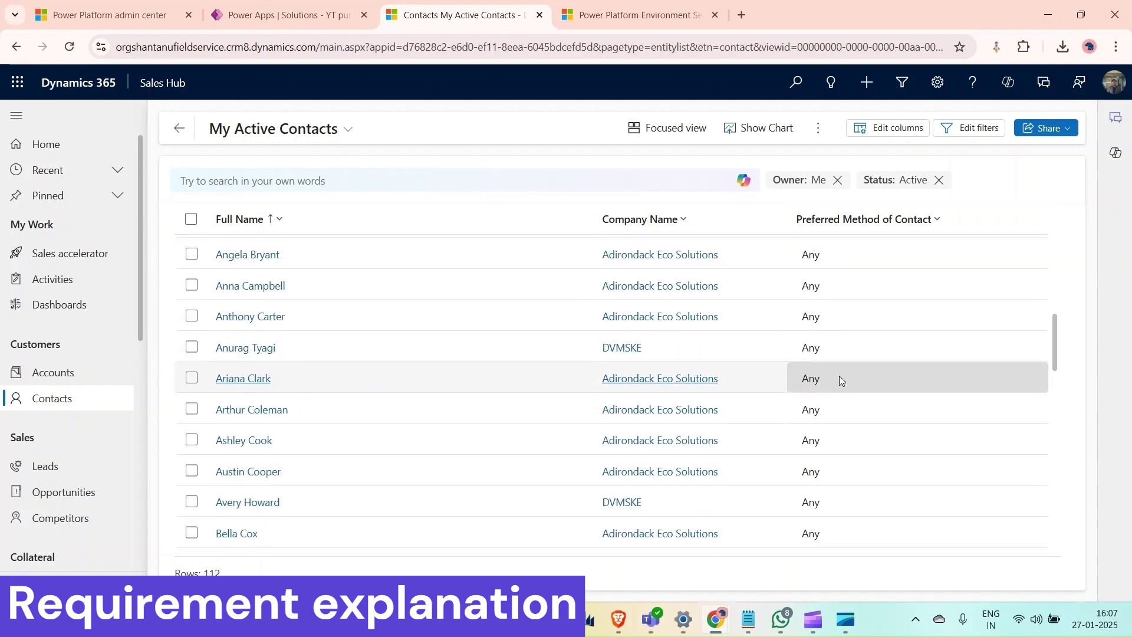
scroll(840, 376, up, 5)
click(656, 255)
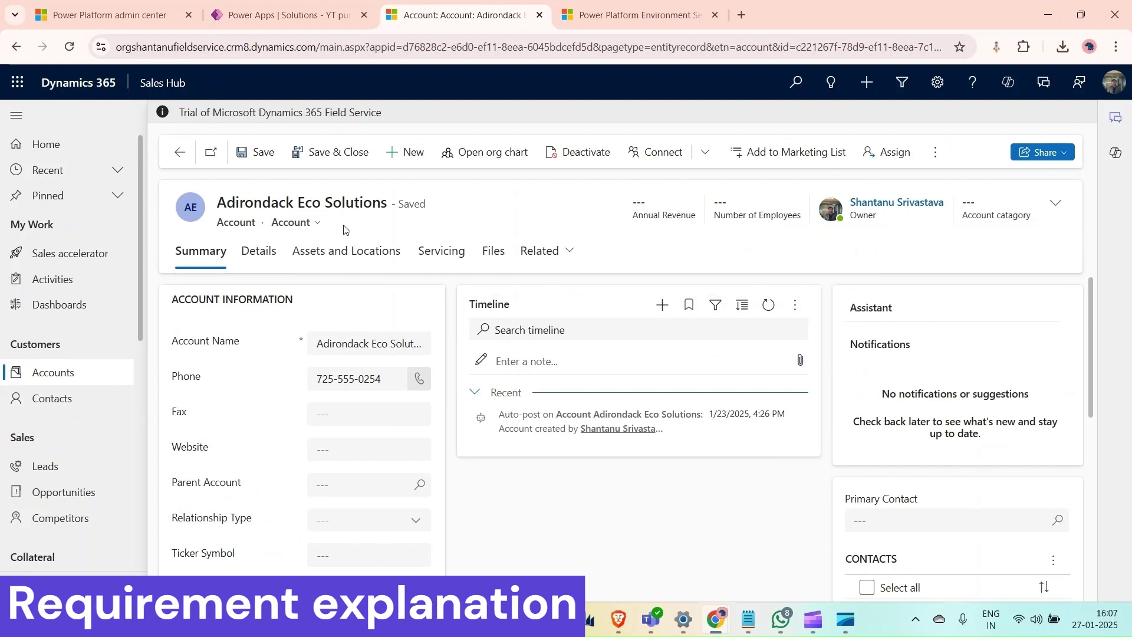
scroll(929, 482, down, 5)
scroll(928, 483, down, 3)
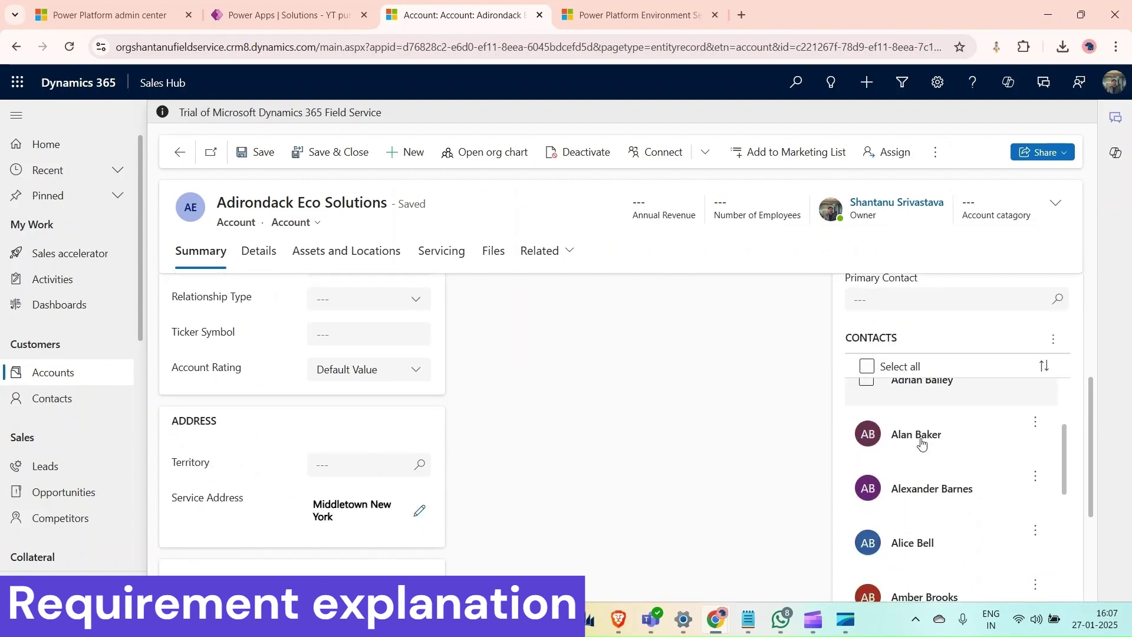
scroll(923, 440, up, 5)
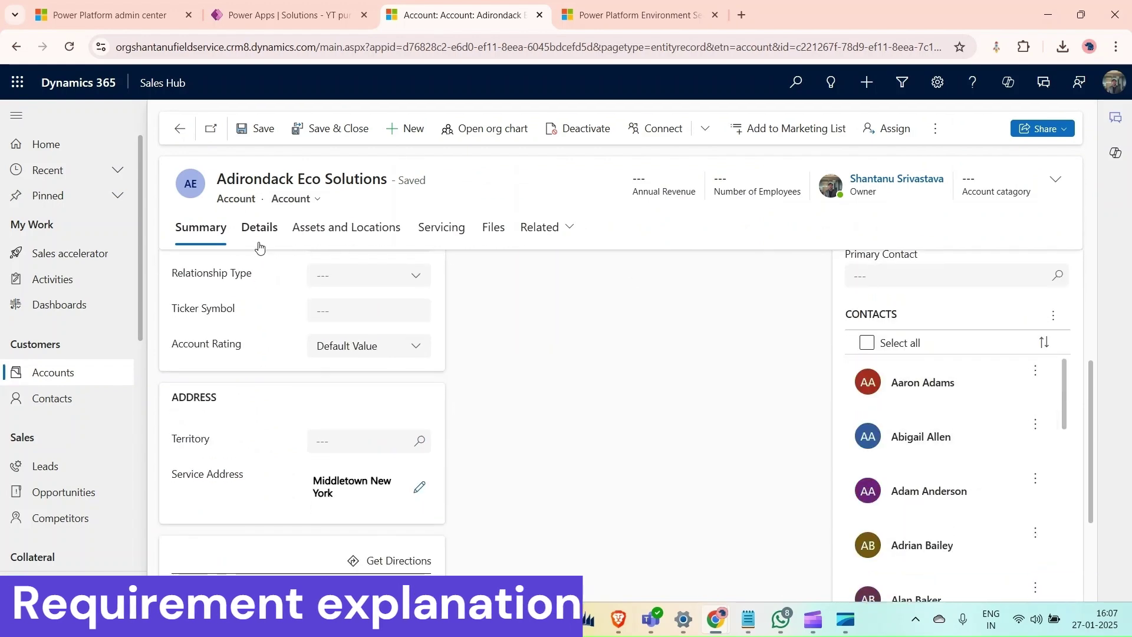
click(260, 229)
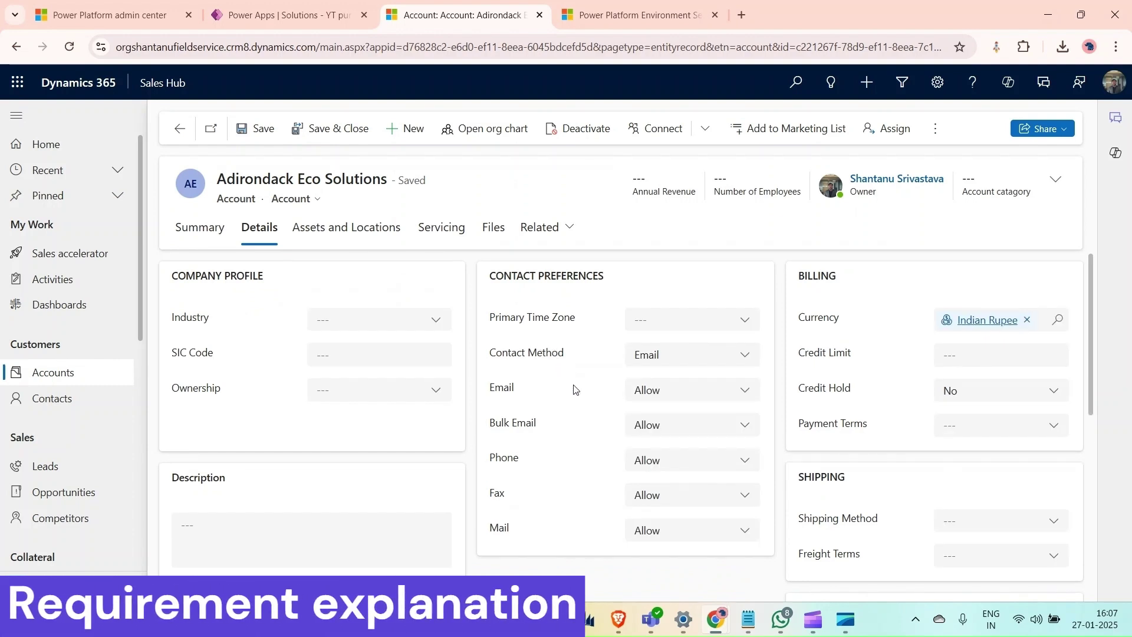
click(690, 356)
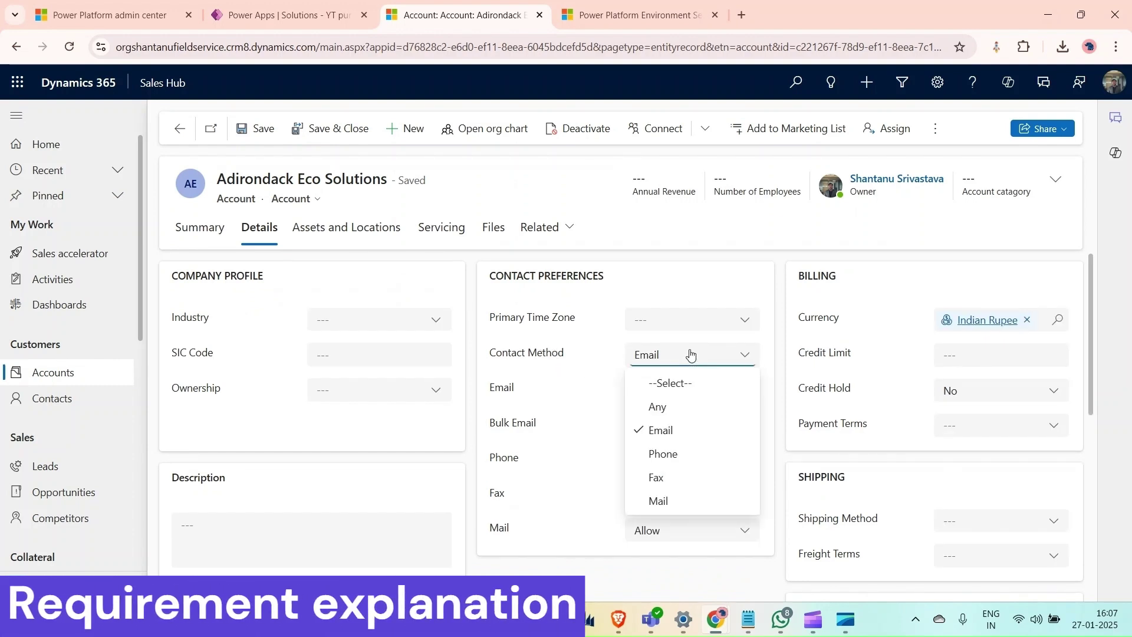
click(665, 458)
- Save the account, go back to My Active Contacts, and return to Power Apps
click(239, 131)
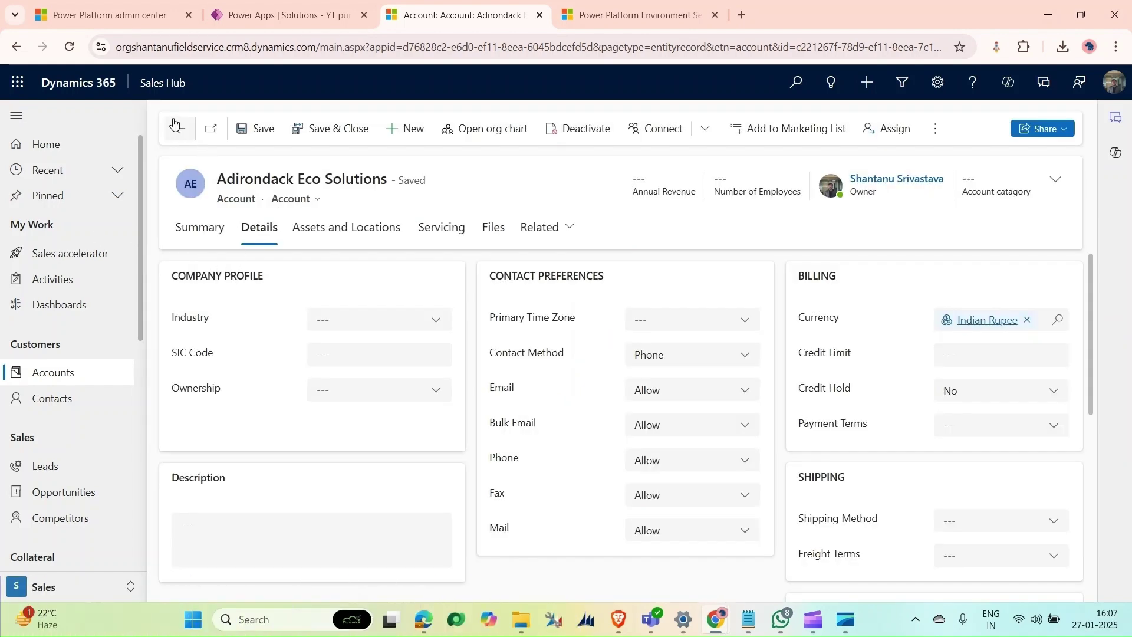
click(176, 127)
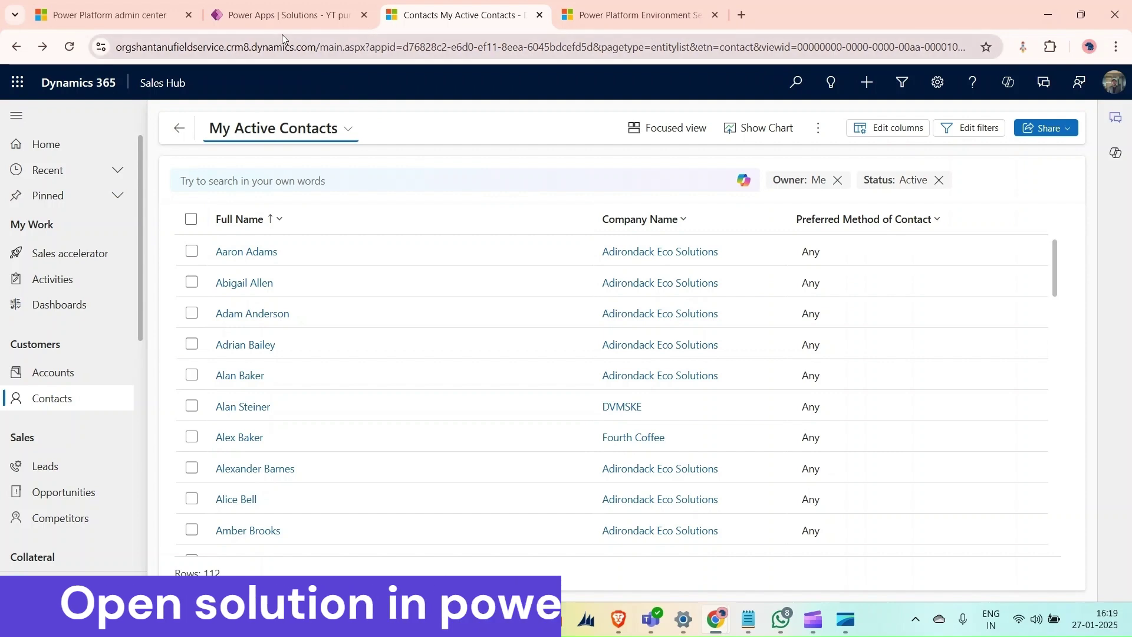
click(282, 17)
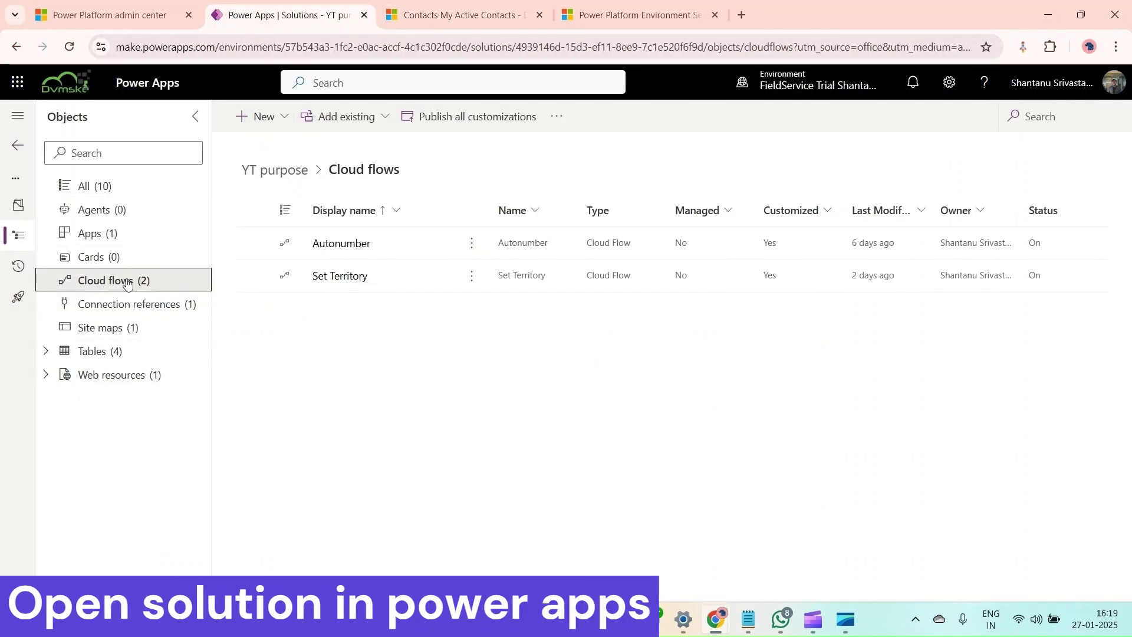
- From the solution's All view, start a new automated cloud flow
click(88, 185)
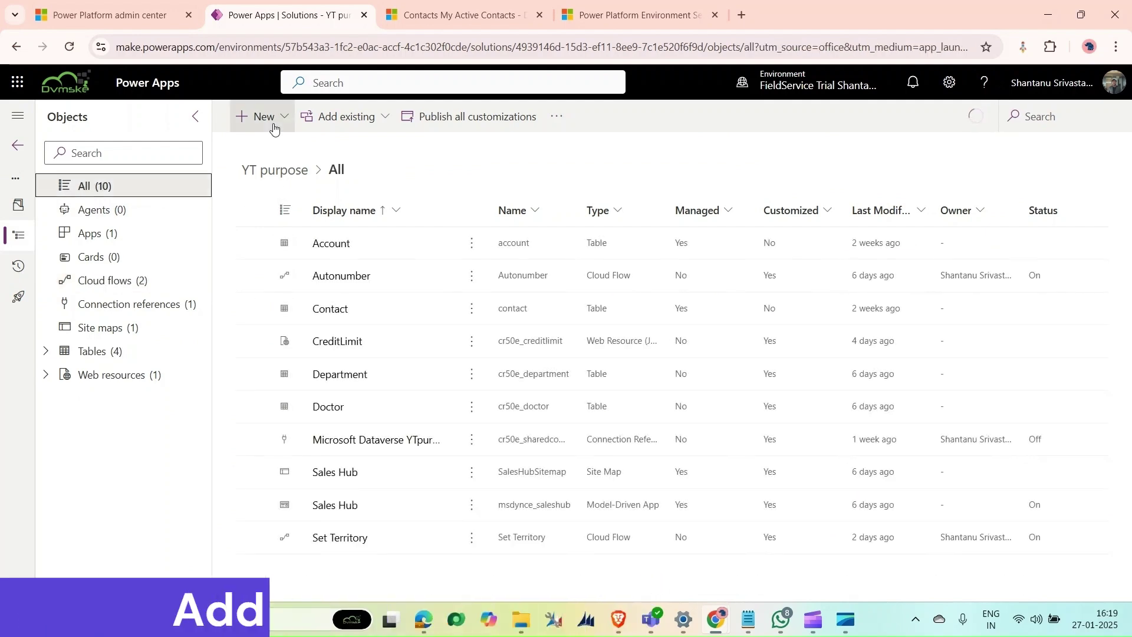
click(274, 118)
click(307, 199)
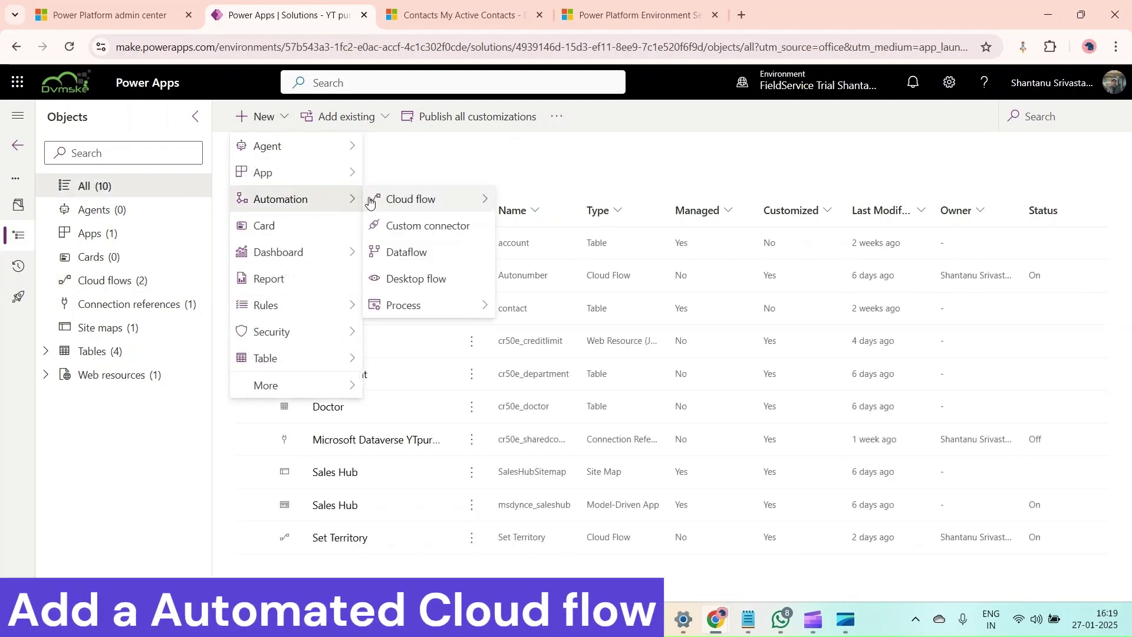
click(551, 205)
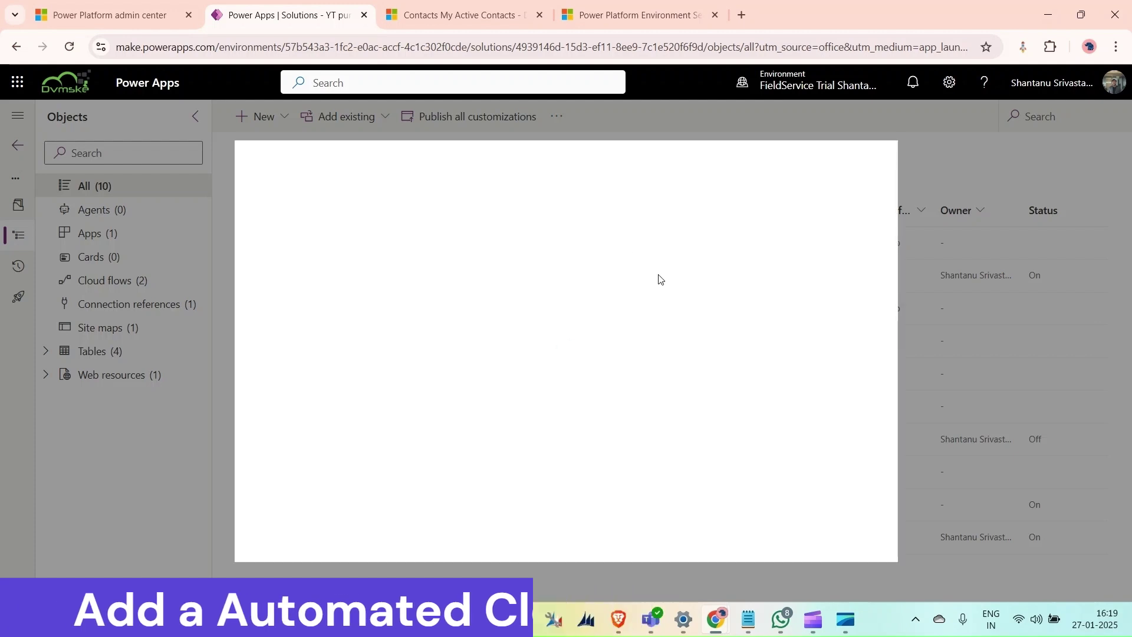
- Name it 'Update preferred method' with the Dataverse 'When a row is added, modified or deleted' trigger
click(675, 218)
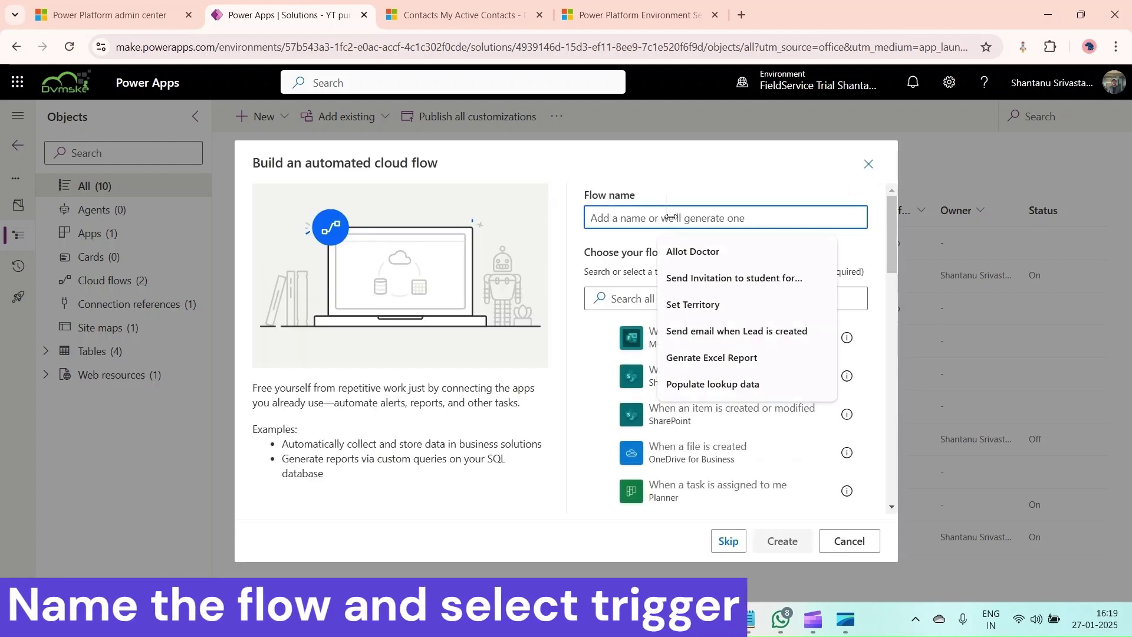
text(Update preferred method)
click(674, 299)
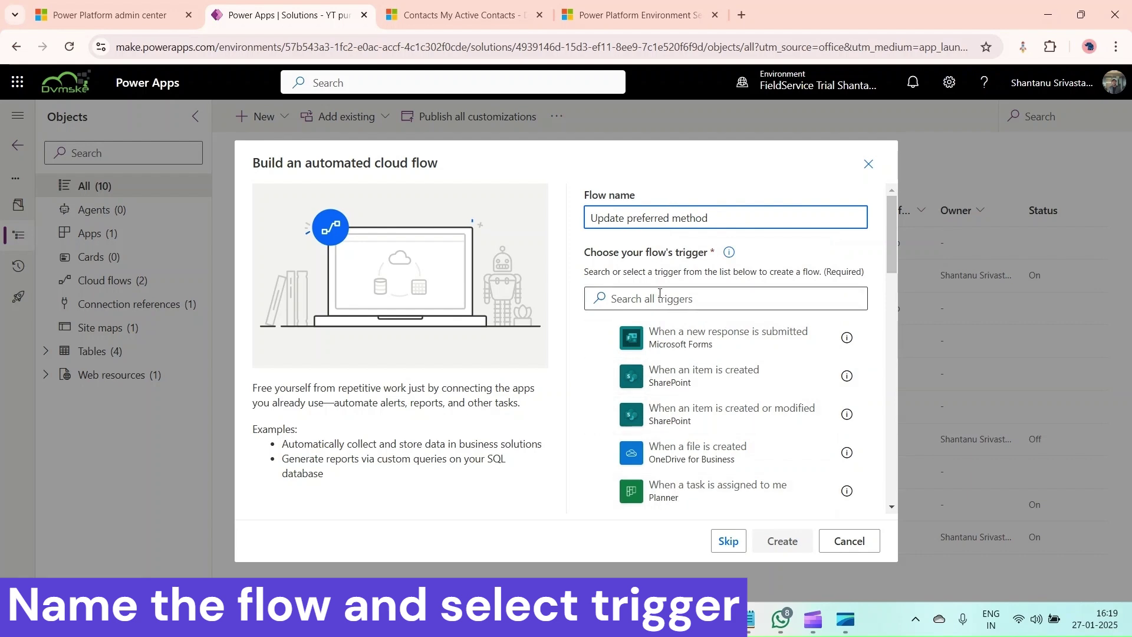
click(702, 328)
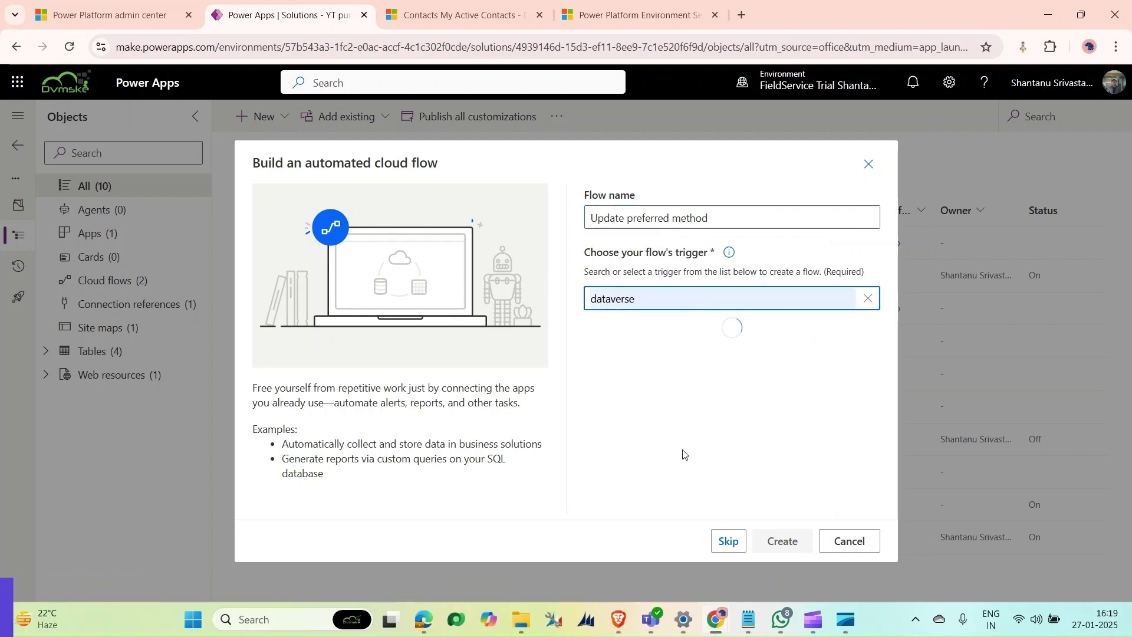
click(640, 380)
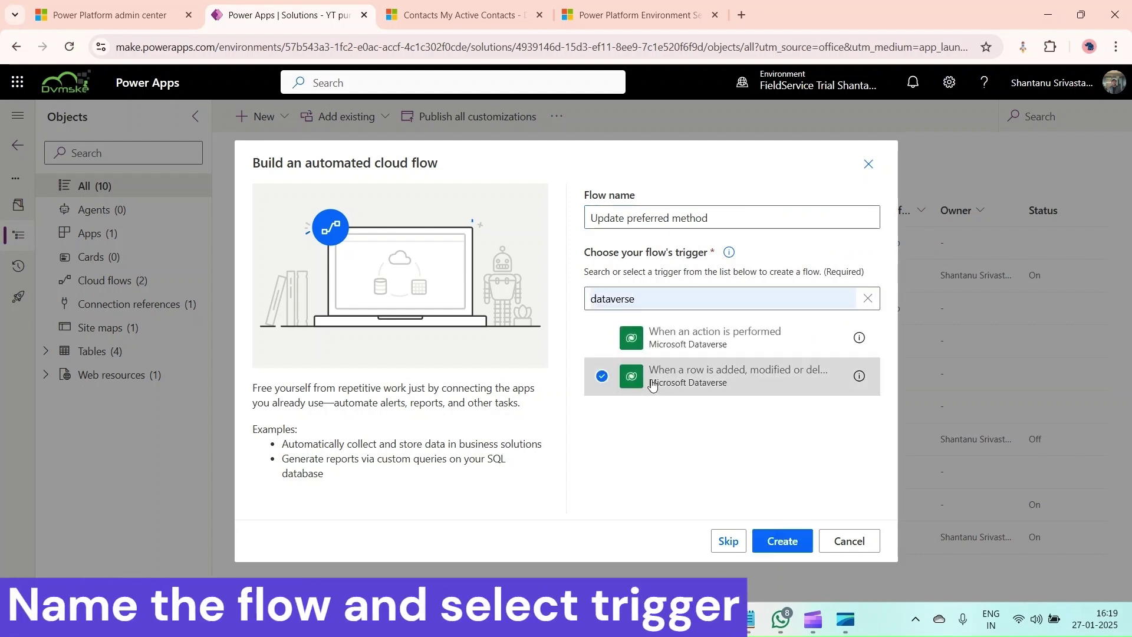
click(778, 553)
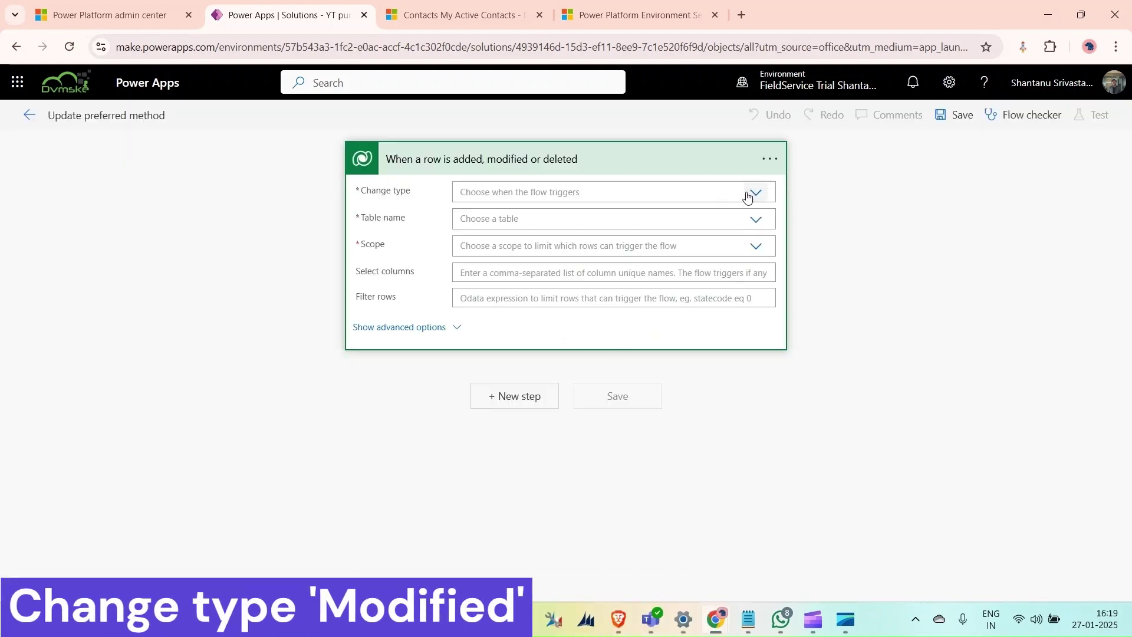
- Set the trigger's Change type to Modified, Table name to Accounts, and Scope to Organization
click(752, 191)
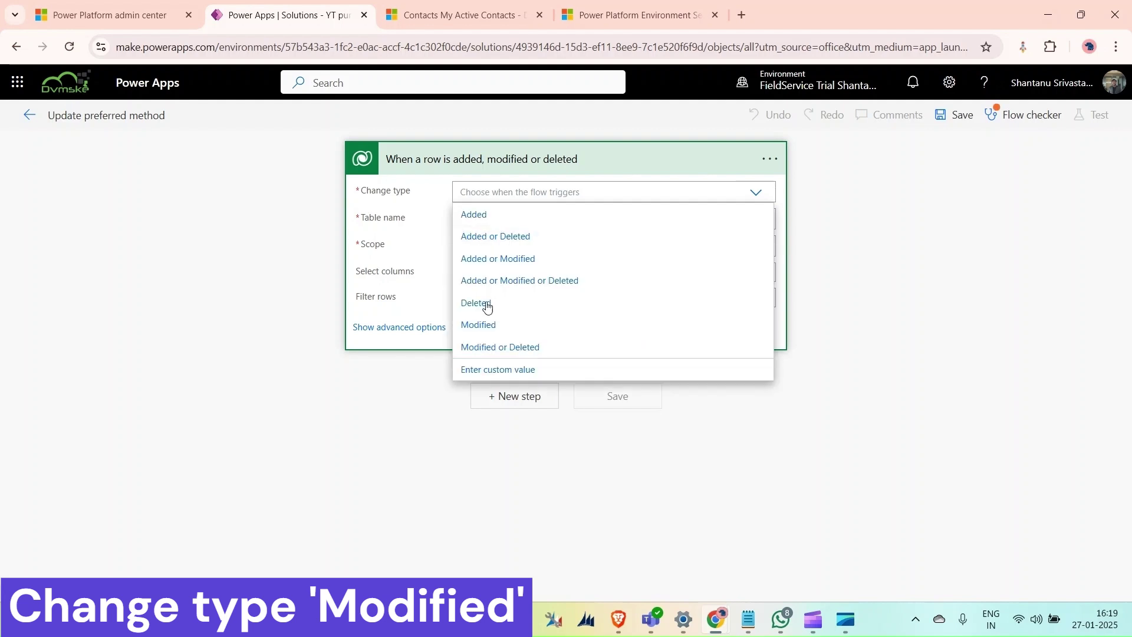
click(493, 324)
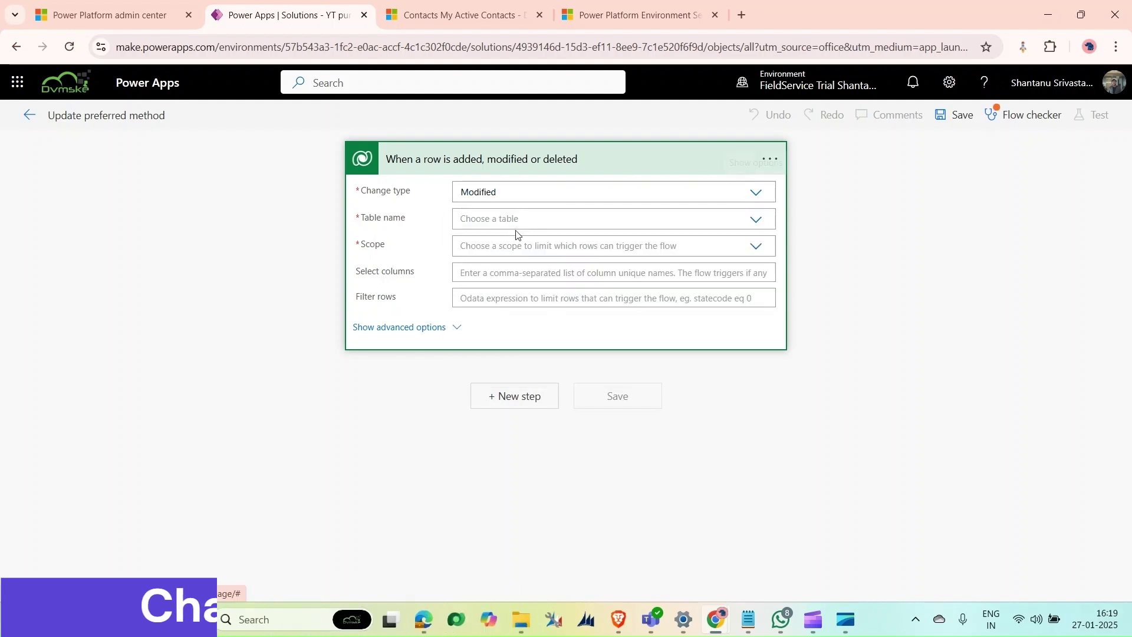
click(522, 218)
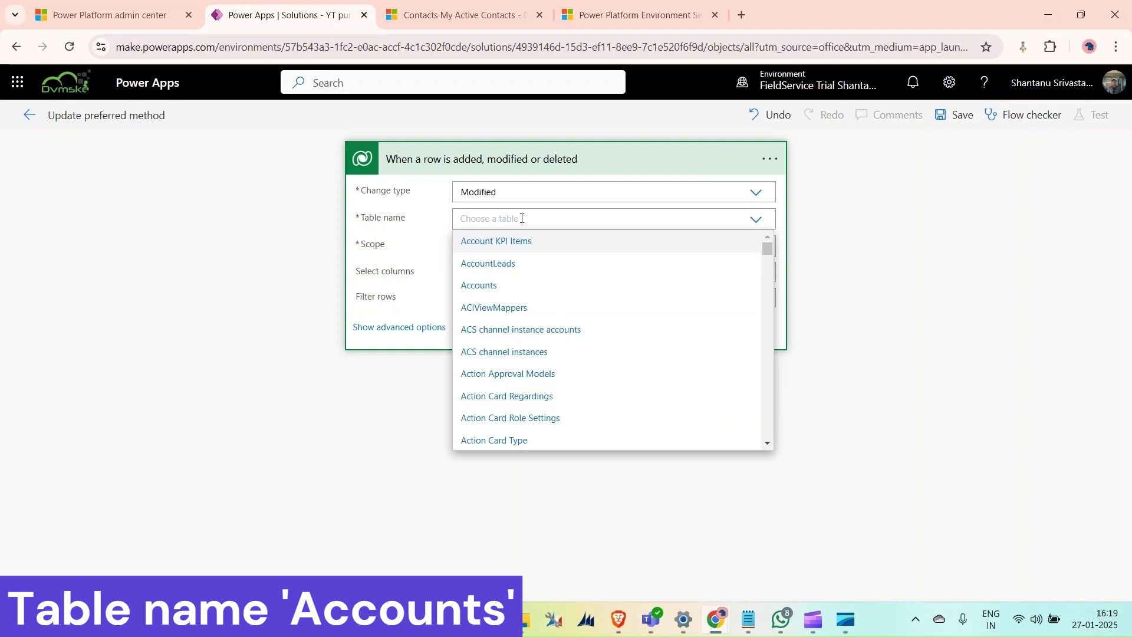
click(499, 287)
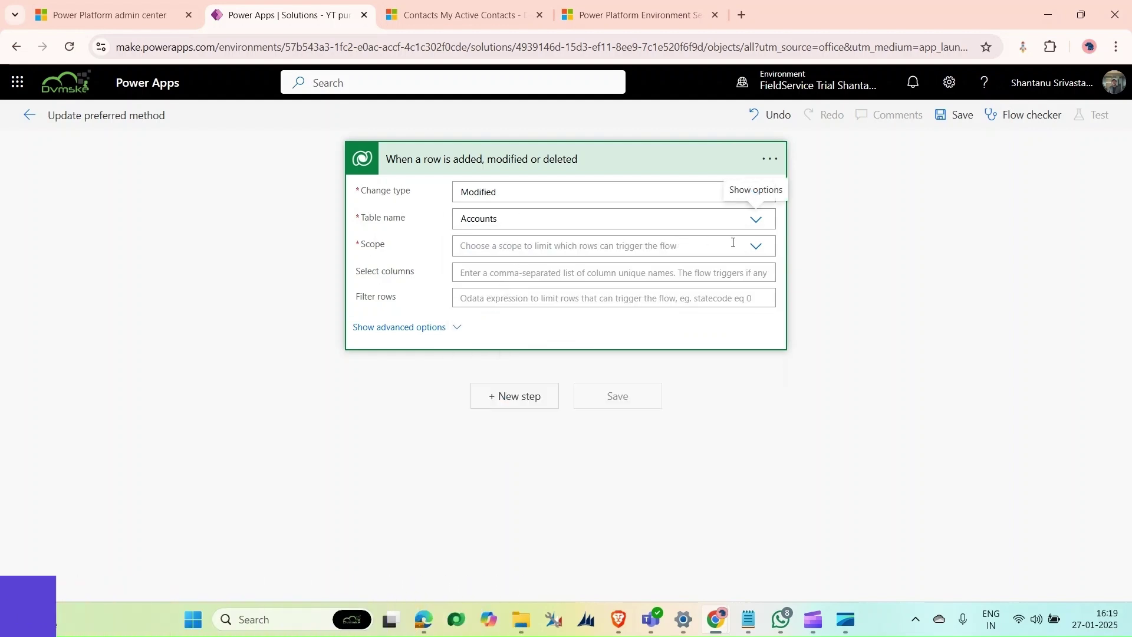
click(756, 245)
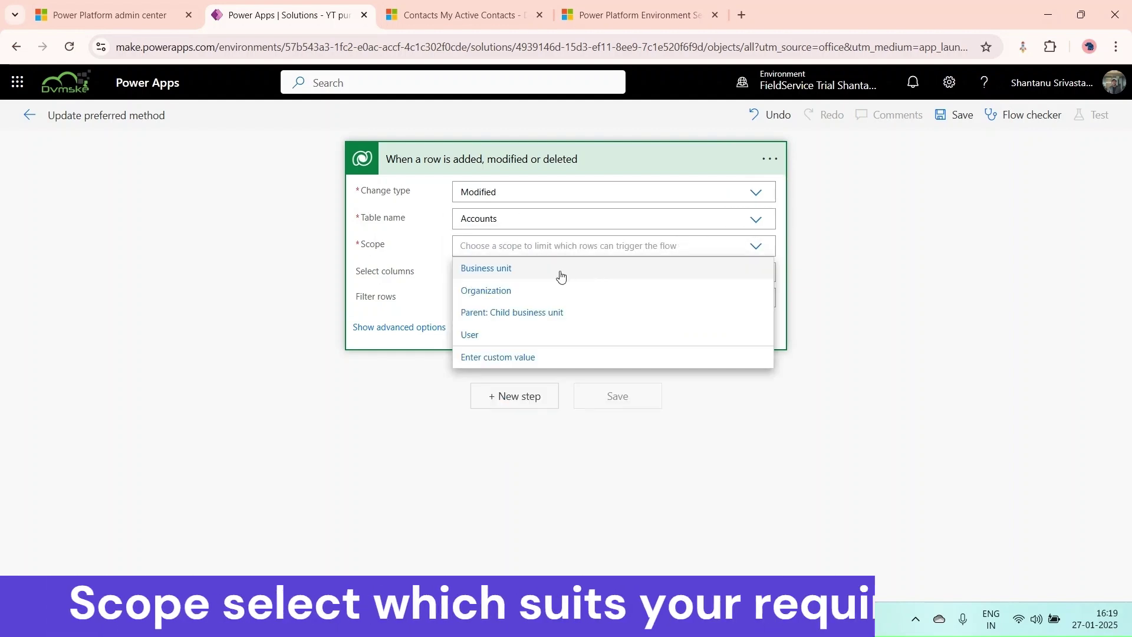
click(502, 300)
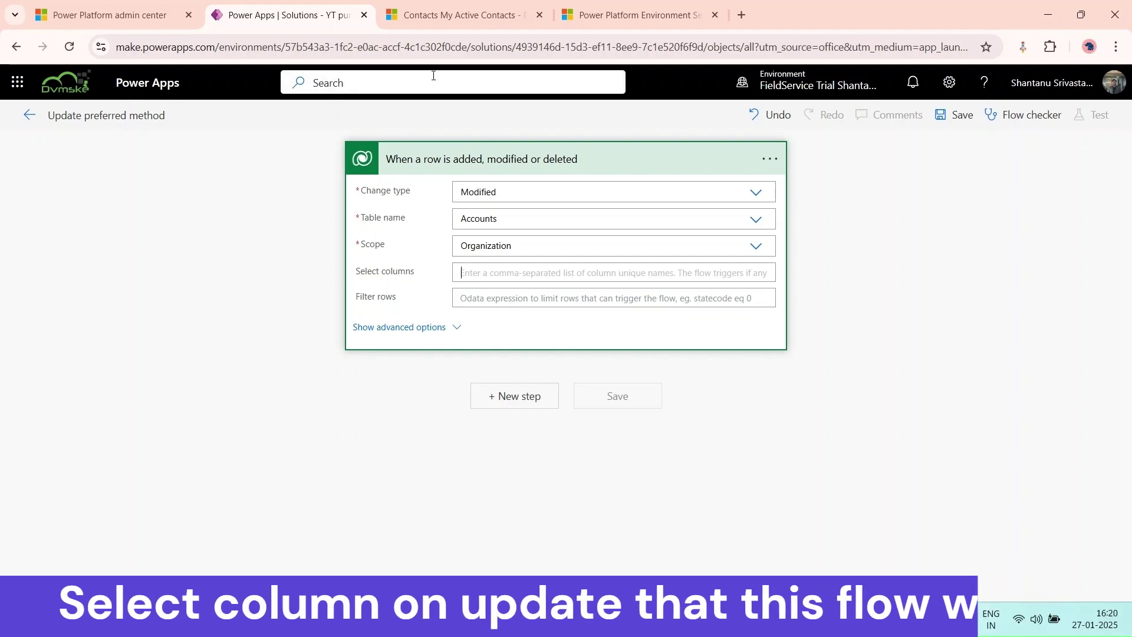
- Read the contact method's logical name, preferredcontactmethodcode, from the account form's Logical Names view
click(431, 23)
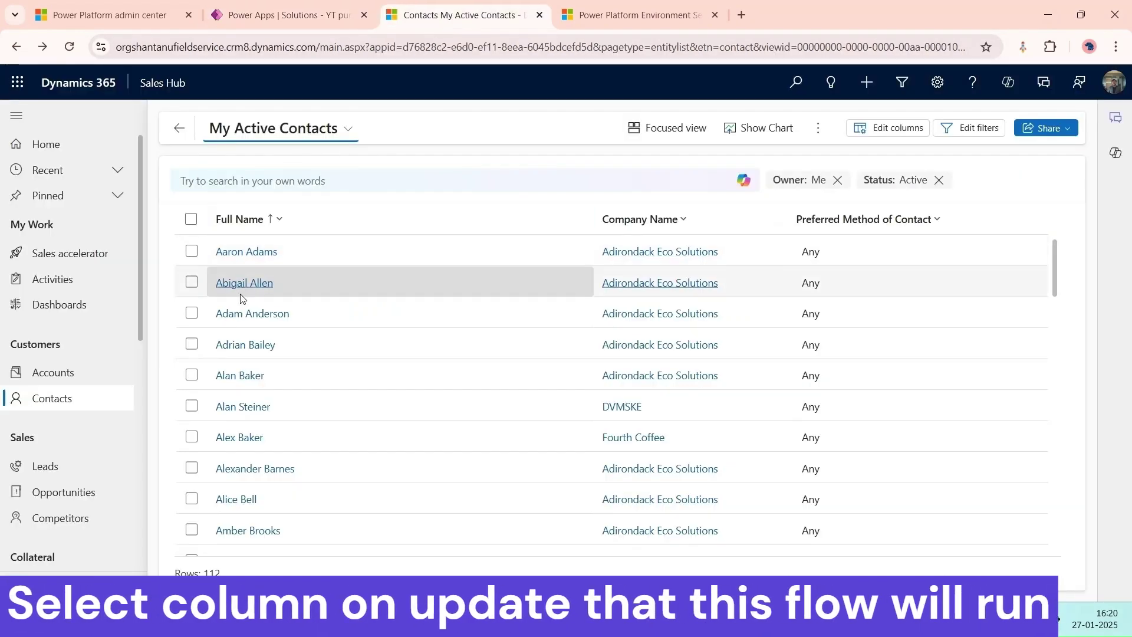
click(653, 253)
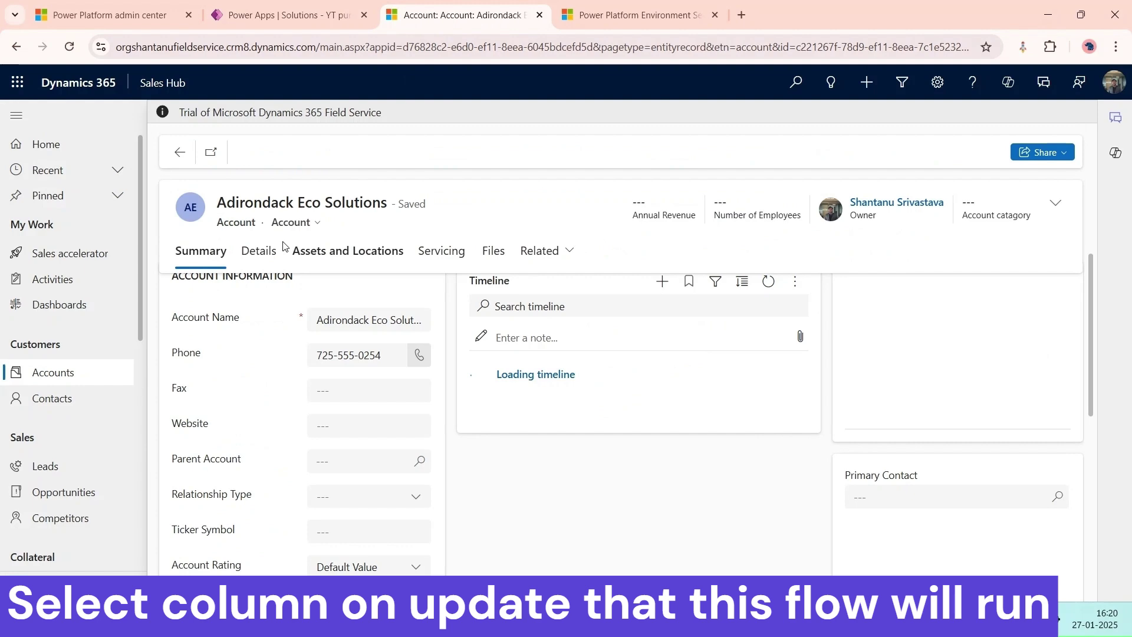
click(261, 252)
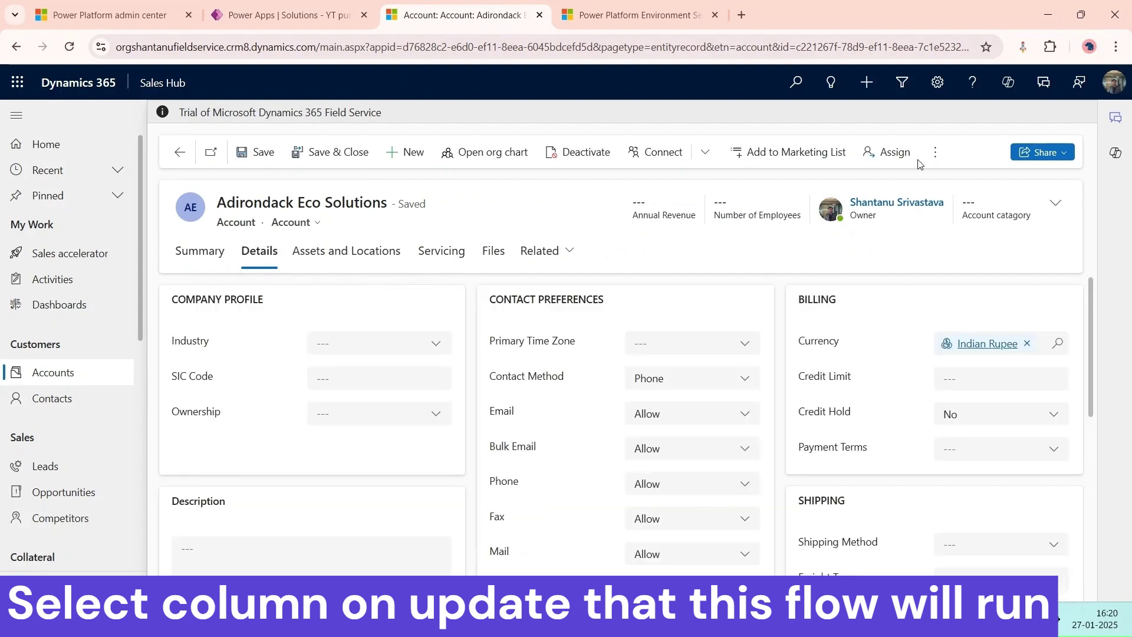
click(1023, 47)
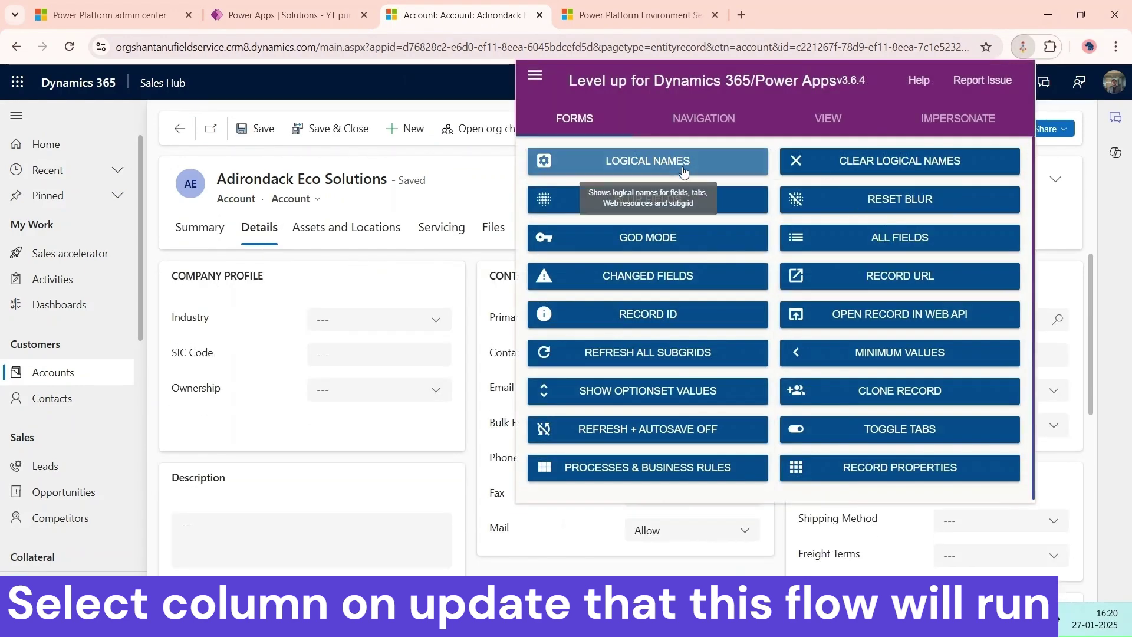
click(643, 158)
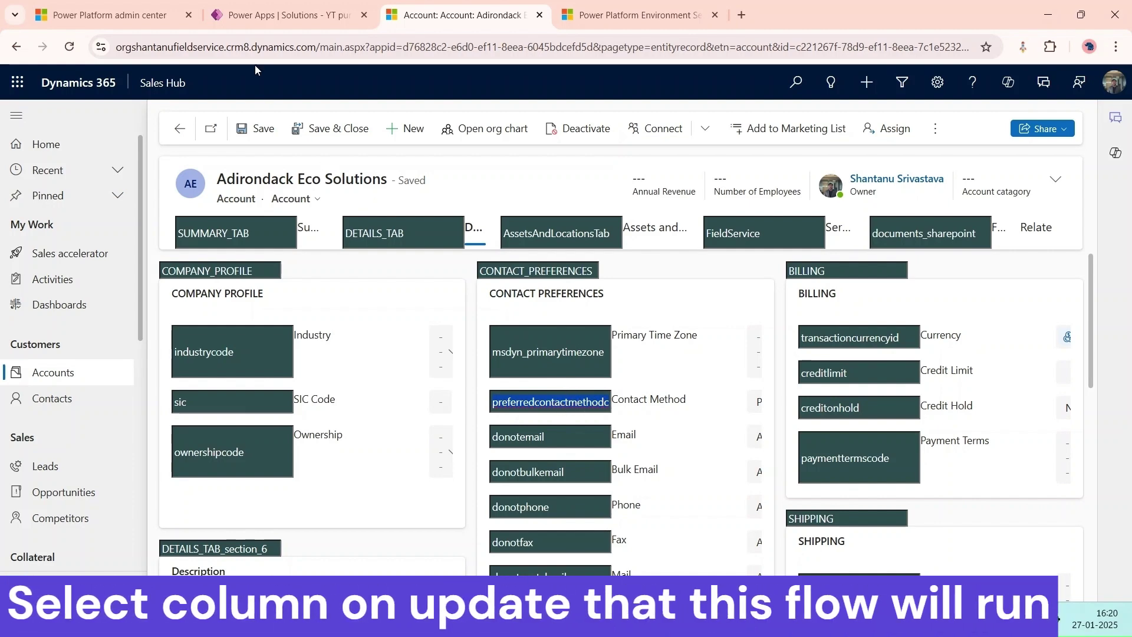
click(282, 18)
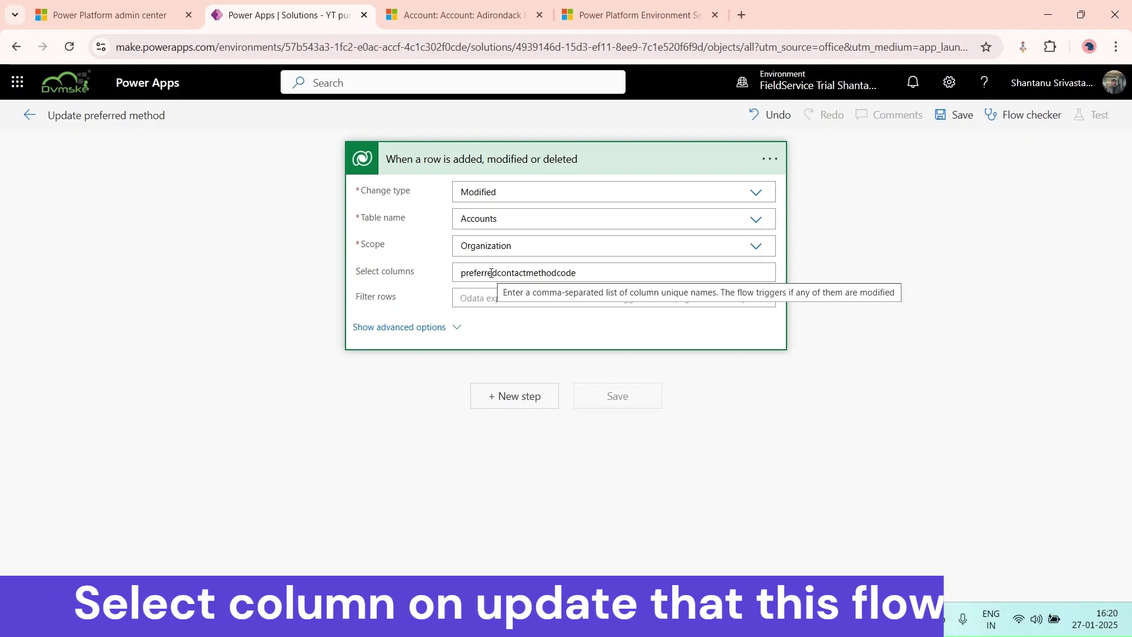
- Add an Initialize variable step named ContactMethod of type Integer
click(455, 328)
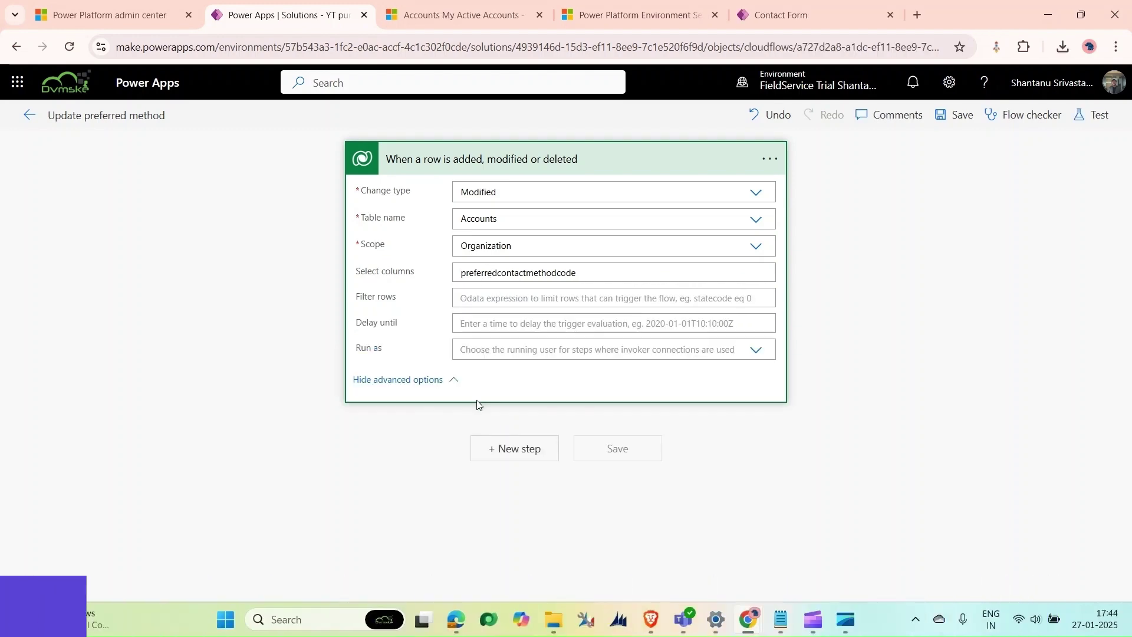
click(490, 448)
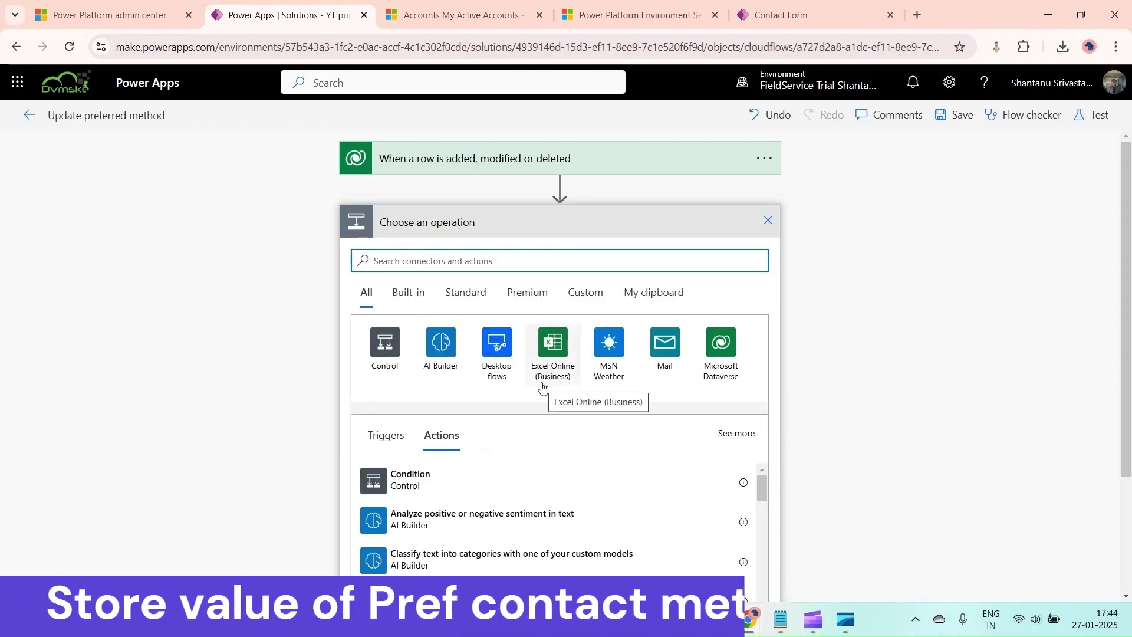
text(ini)
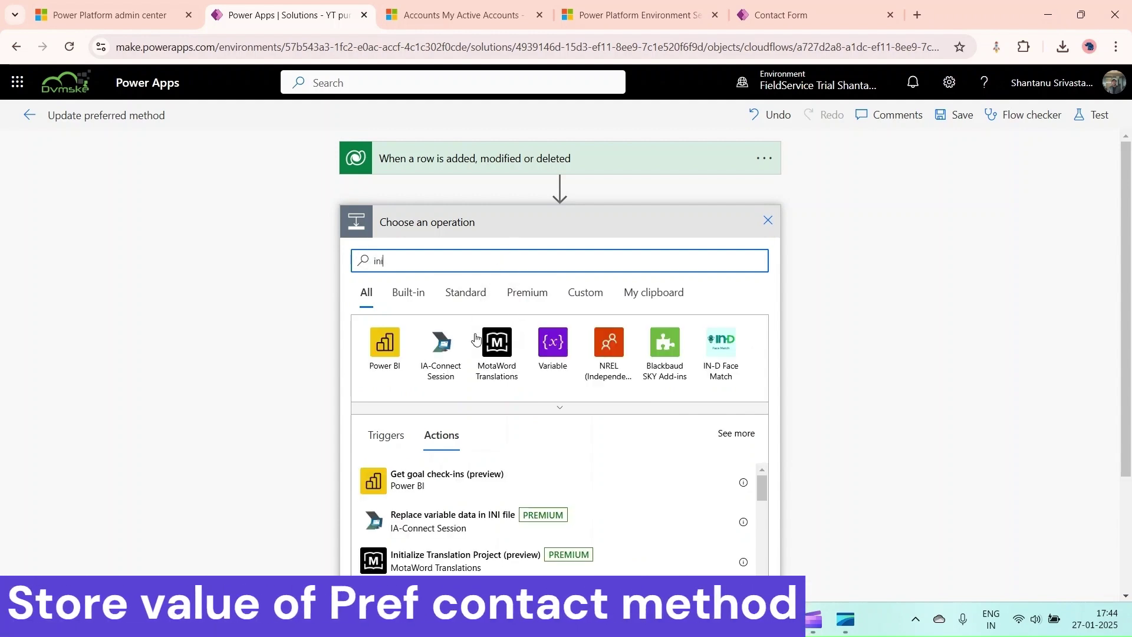
click(536, 357)
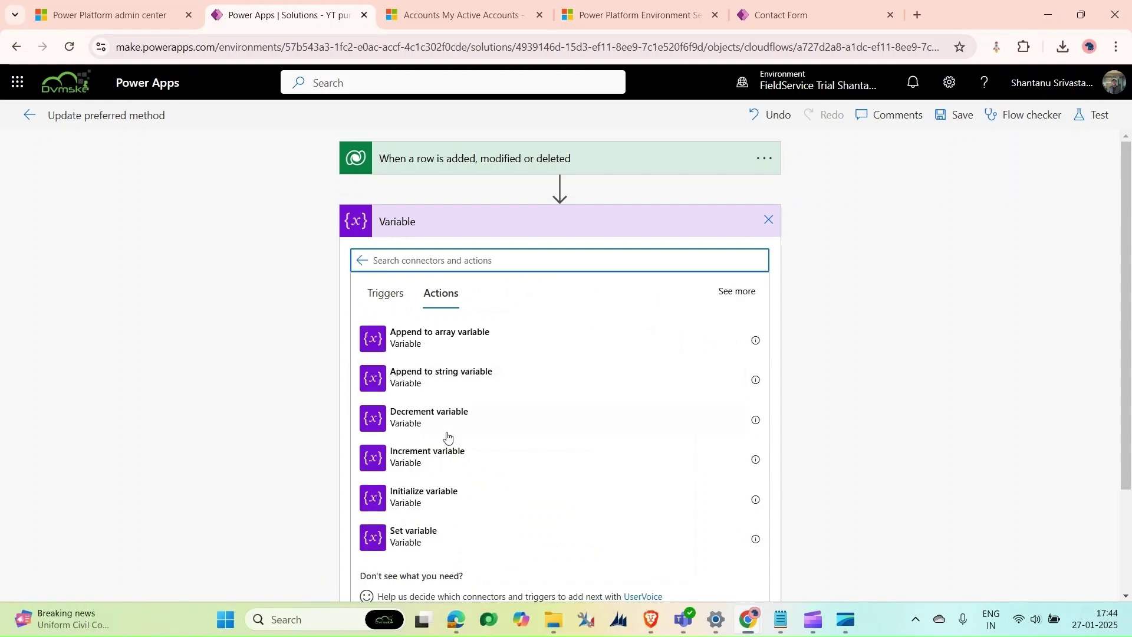
click(425, 501)
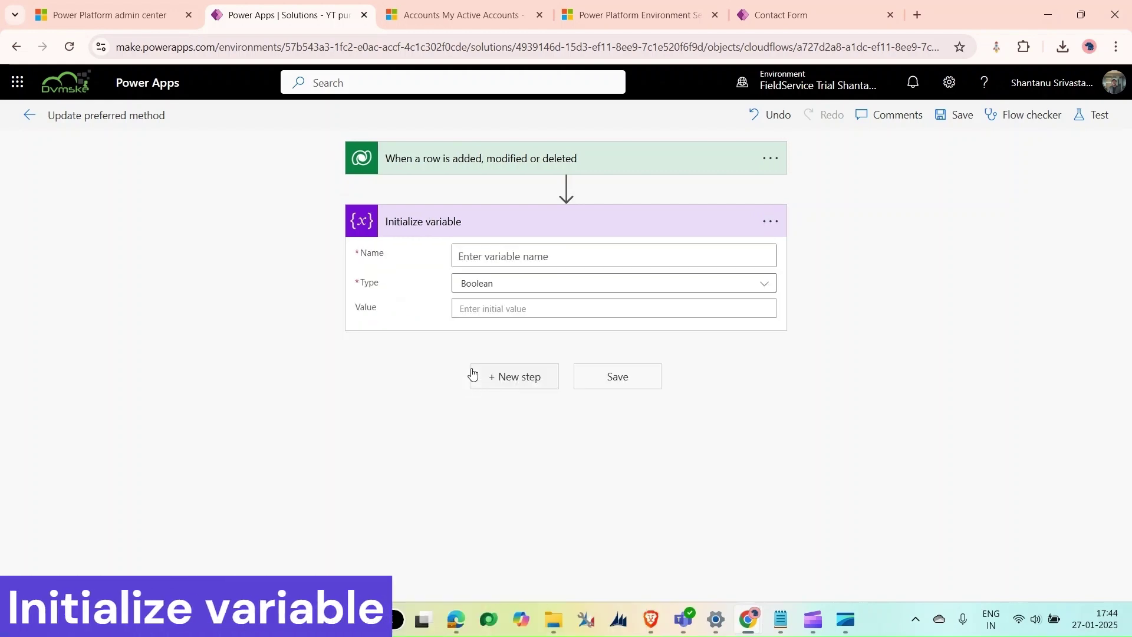
click(493, 261)
text(ContactMethod)
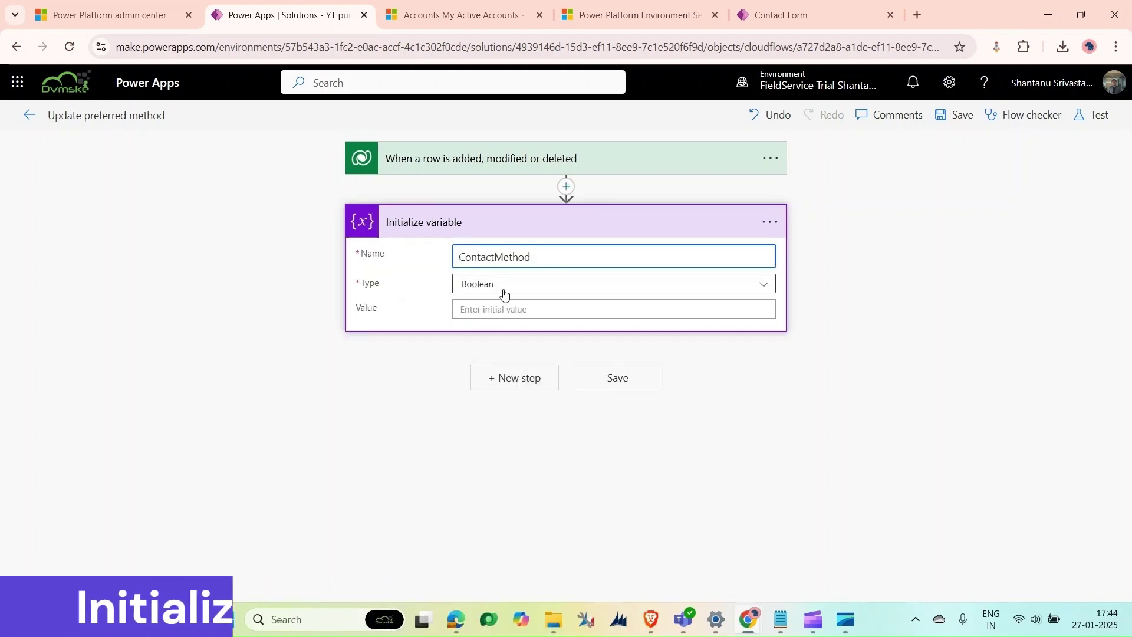
click(502, 289)
click(495, 332)
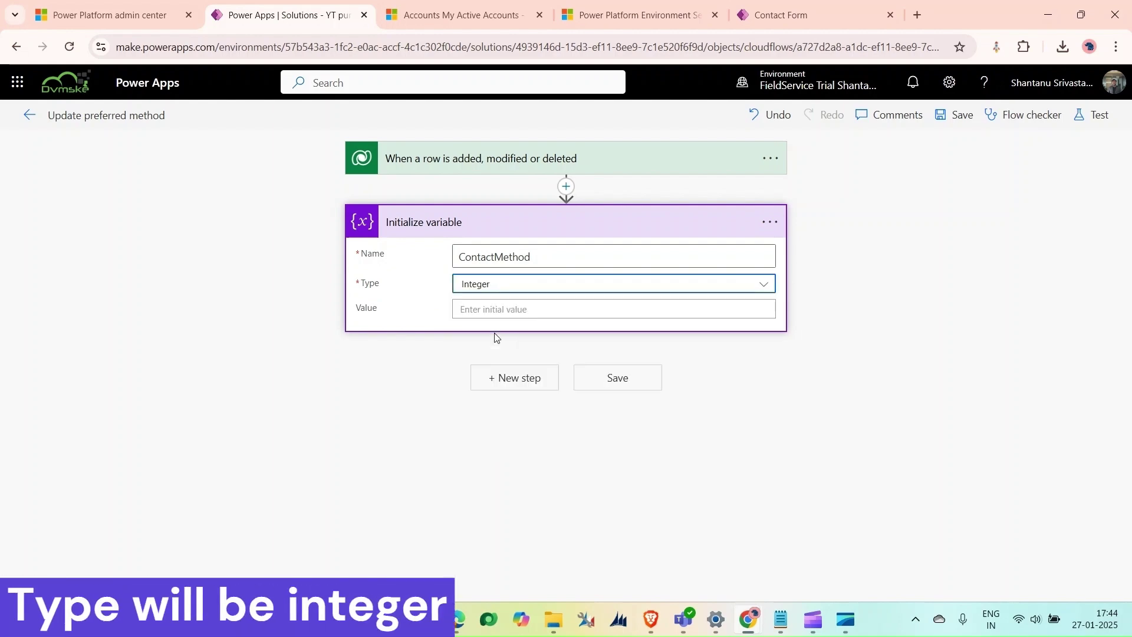
- After checking the contact method choice values, set the variable's value to Preferred Method of Contact
click(778, 15)
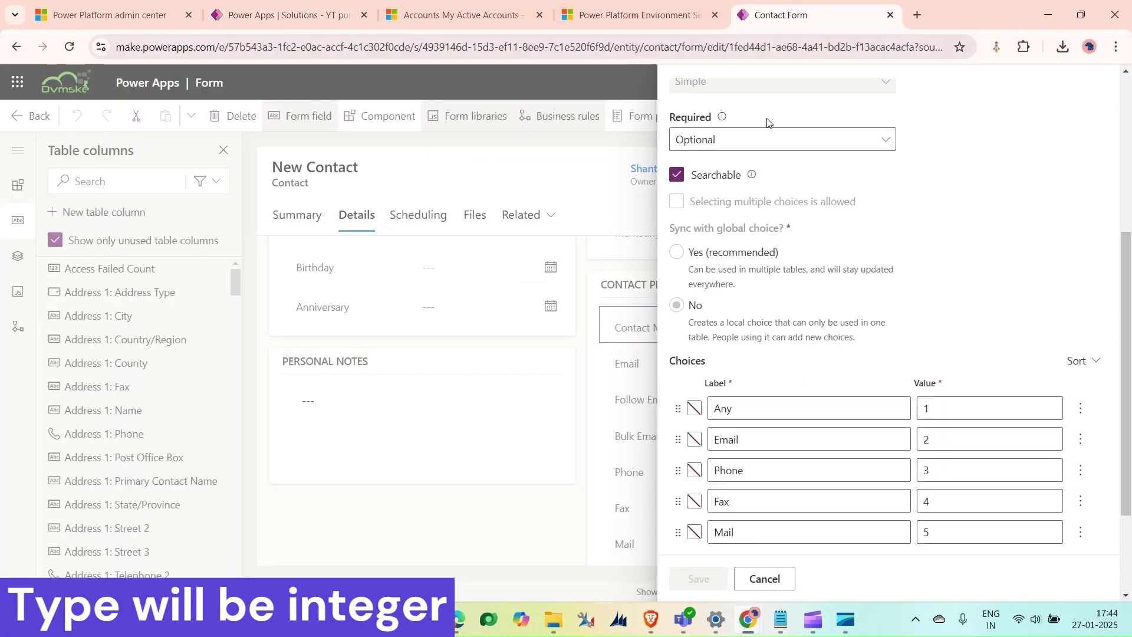
scroll(735, 270, up, 5)
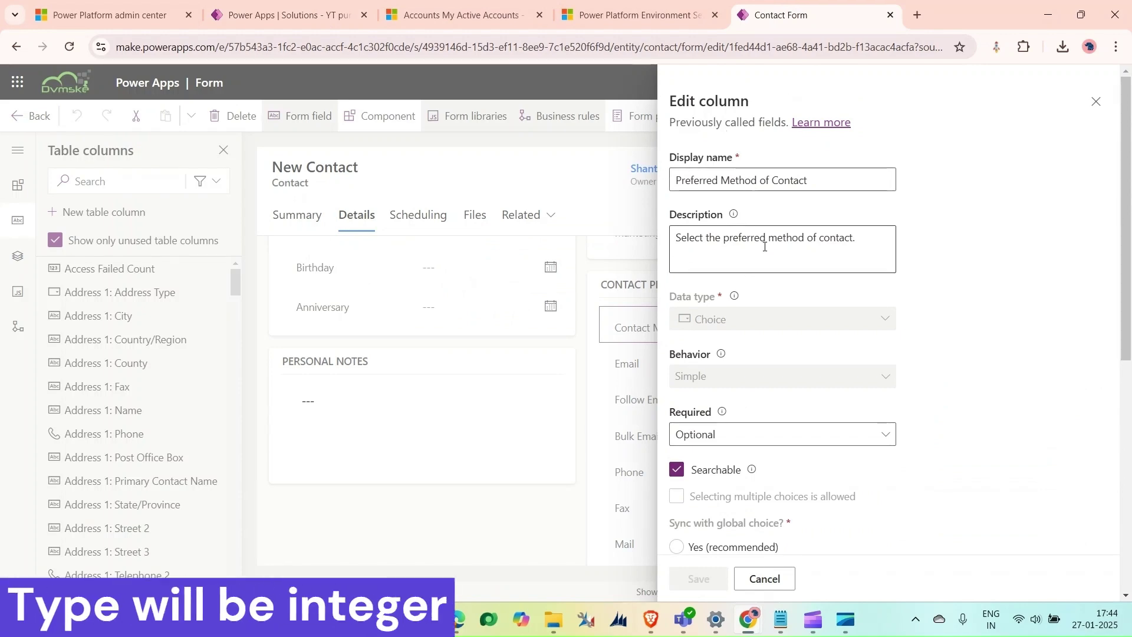
scroll(765, 247, down, 3)
scroll(765, 249, up, 3)
scroll(777, 335, down, 5)
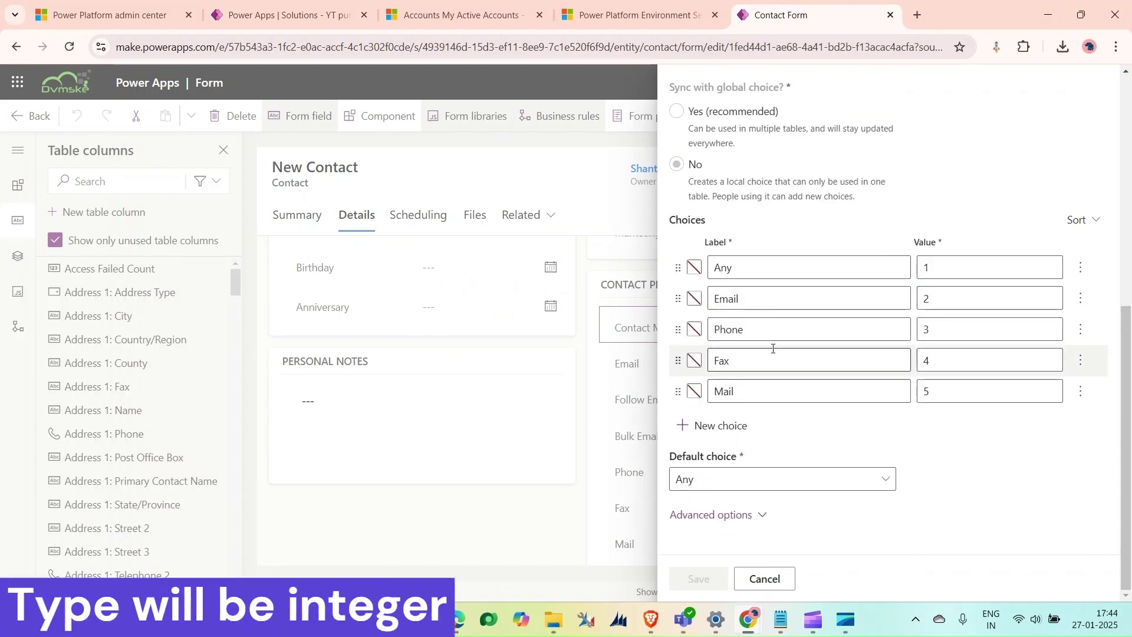
click(277, 13)
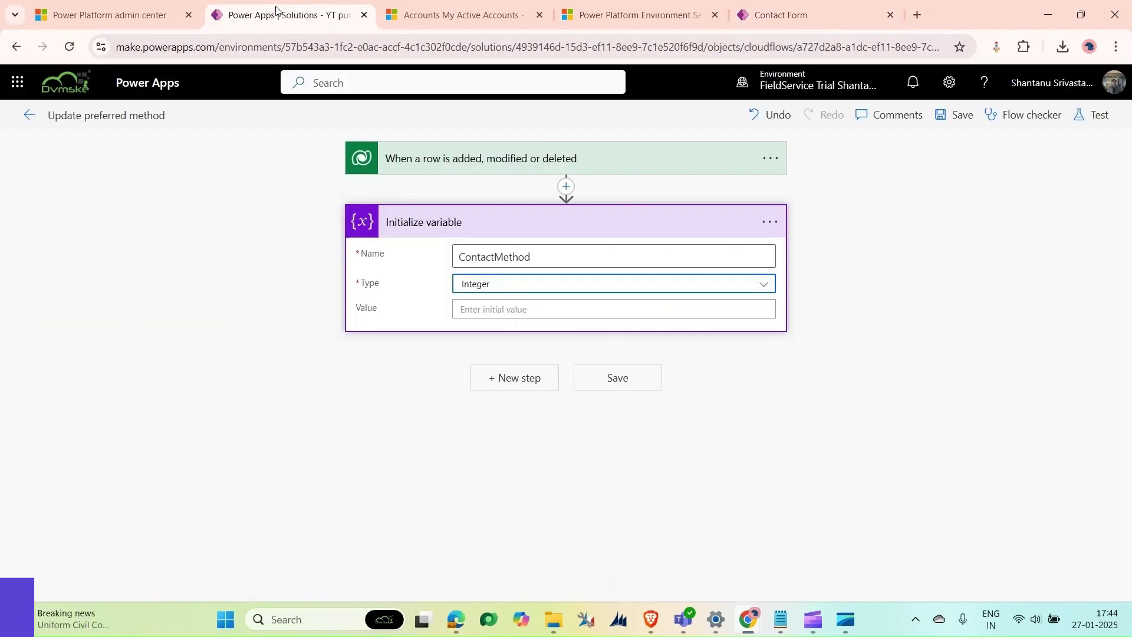
click(519, 309)
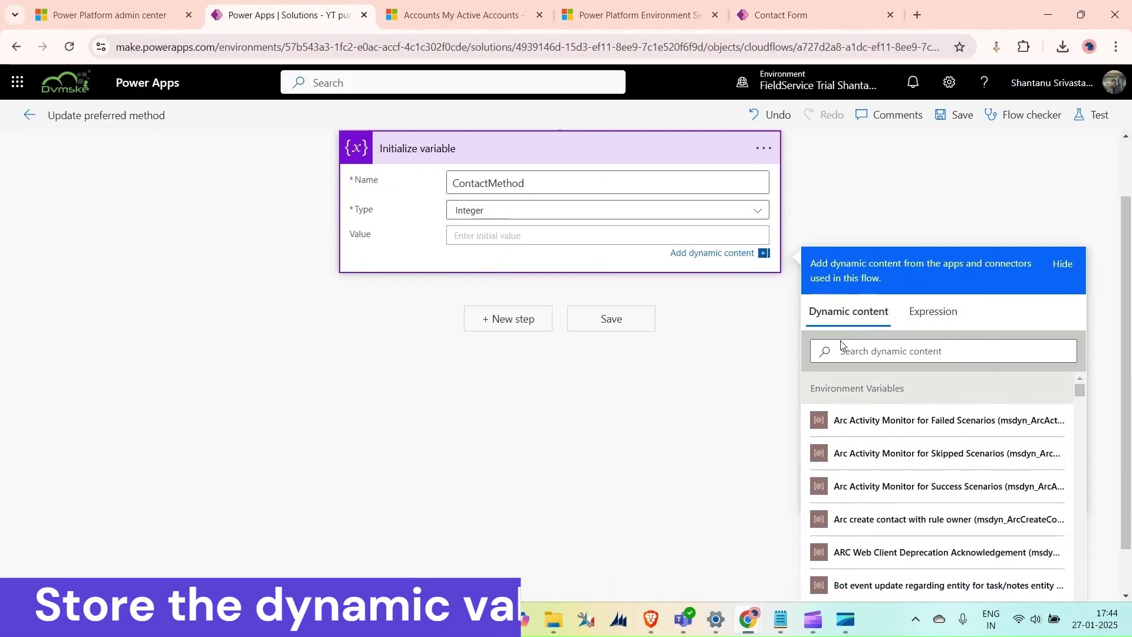
click(857, 348)
text(meth)
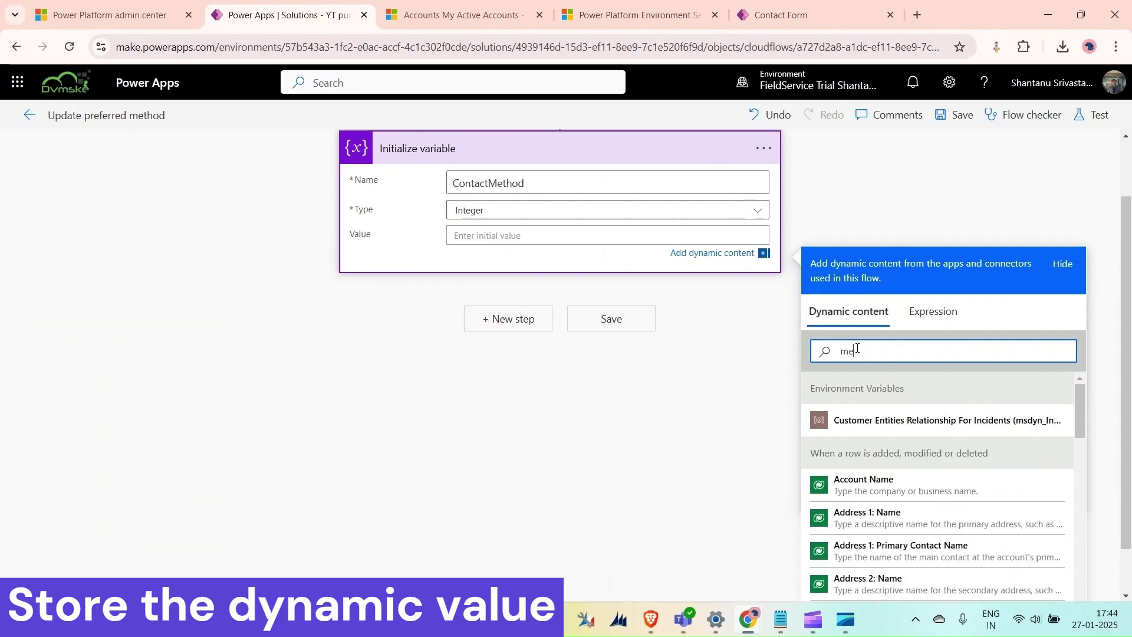
click(869, 487)
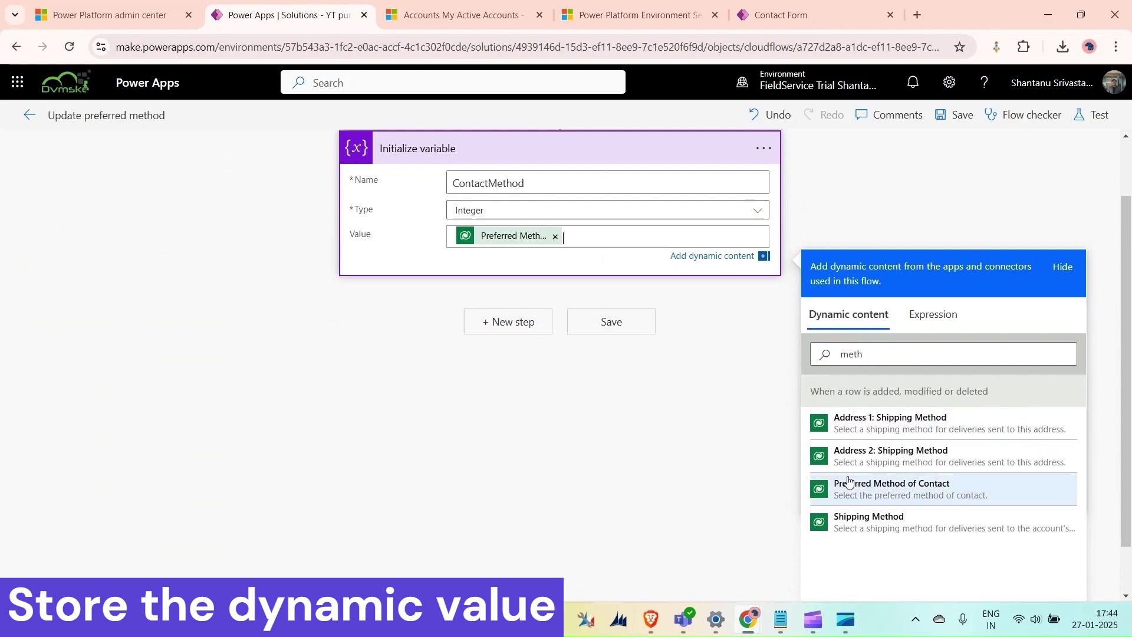
- Add a Microsoft Dataverse List rows step with Contacts as its table
click(498, 325)
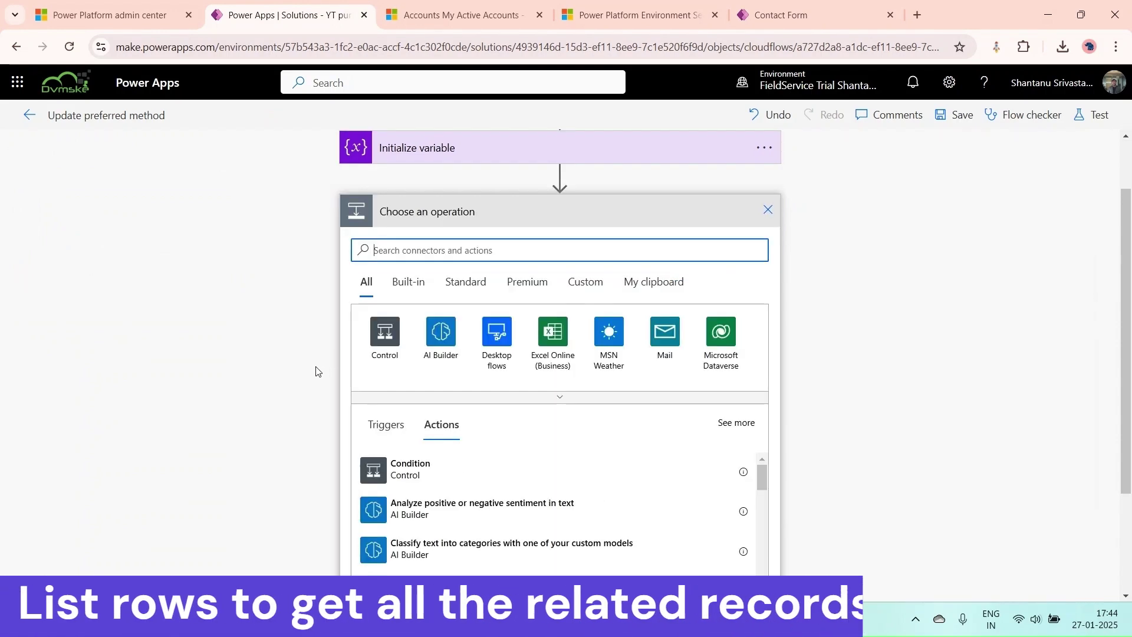
click(730, 328)
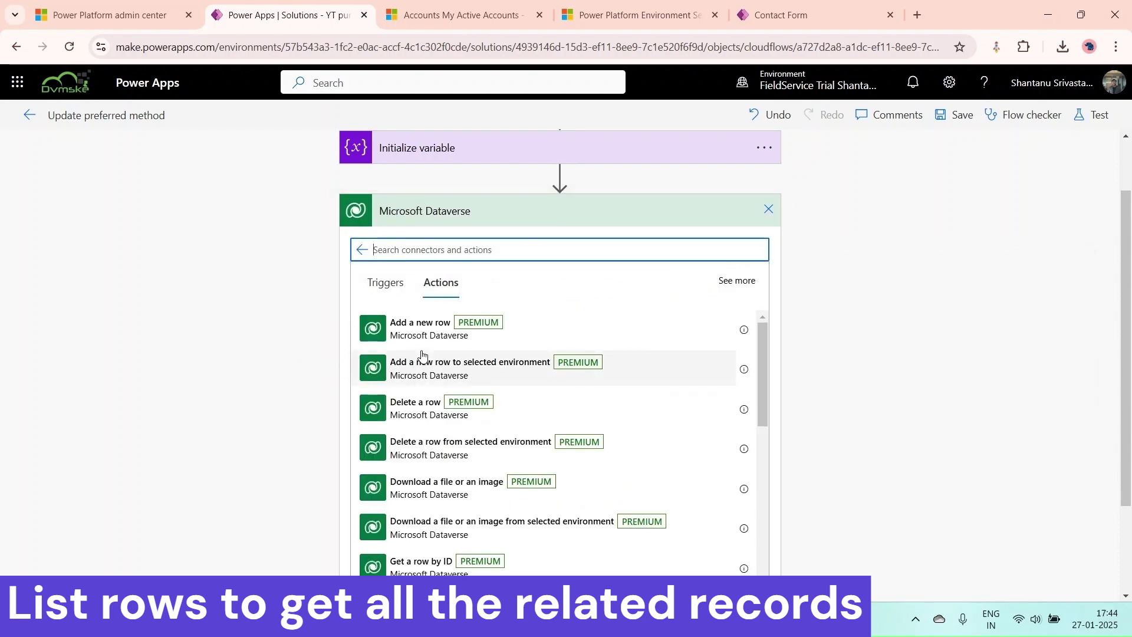
scroll(401, 437, down, 2)
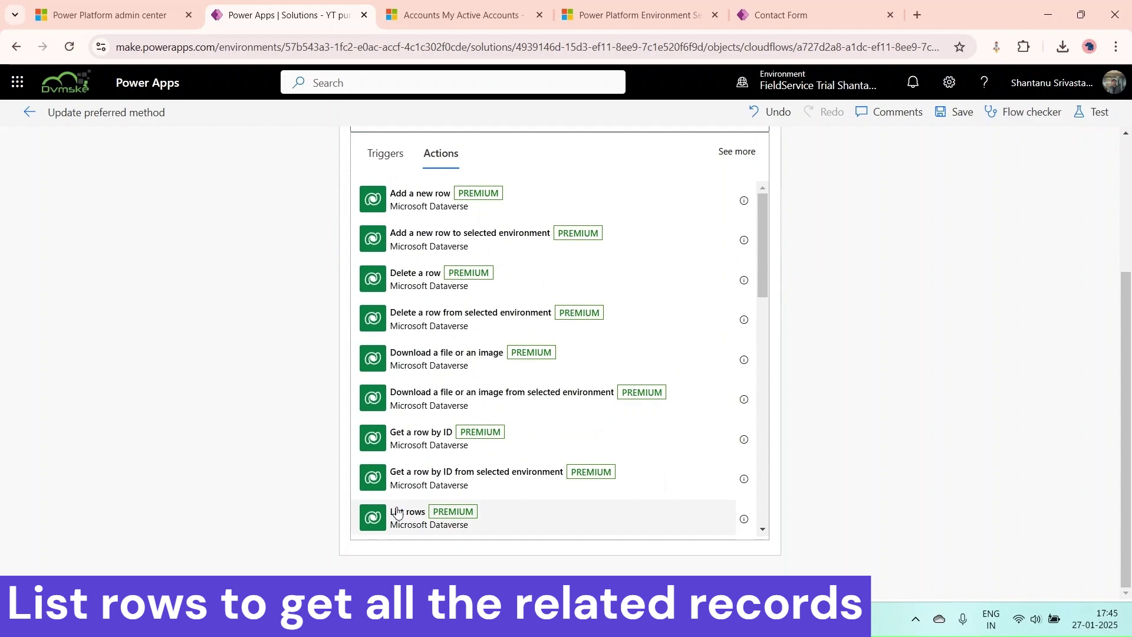
click(397, 512)
click(552, 313)
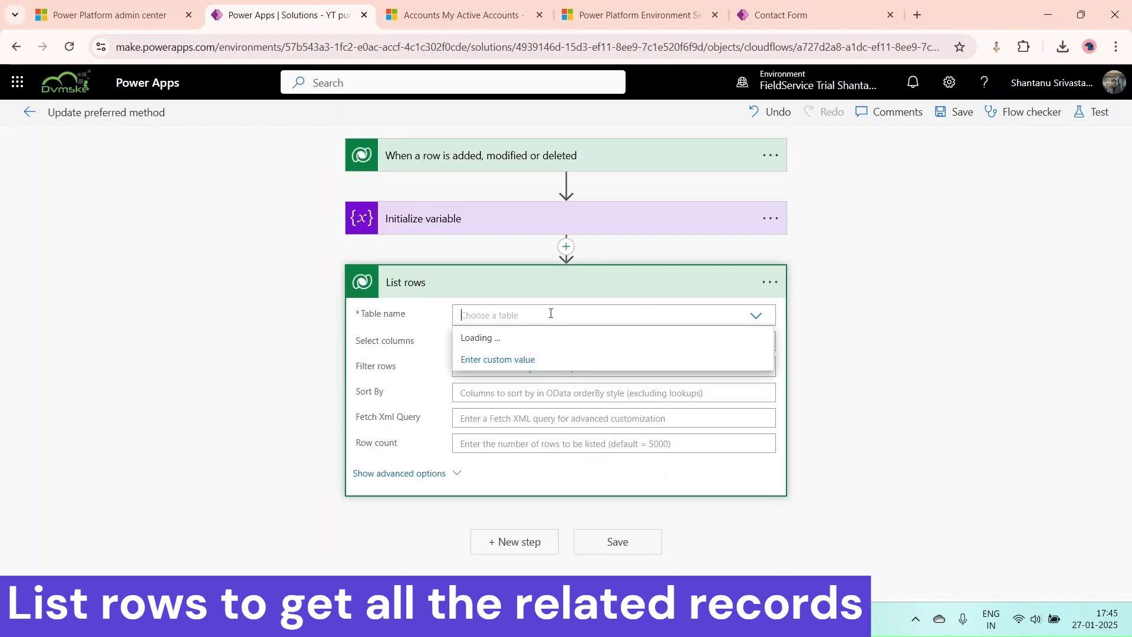
text(c)
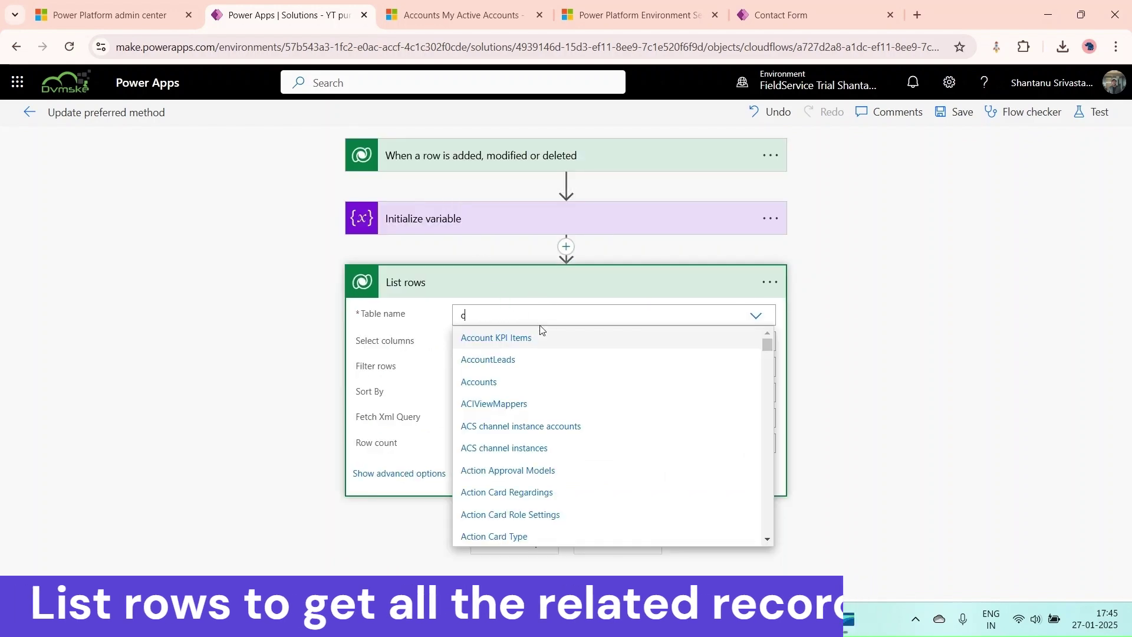
text(on)
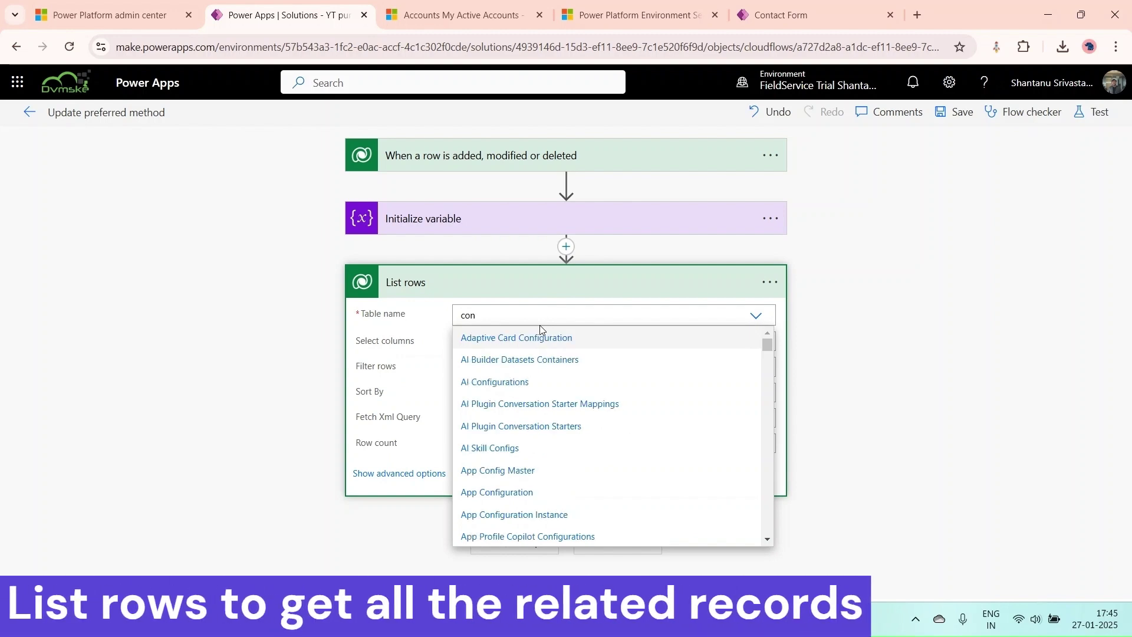
text(tact)
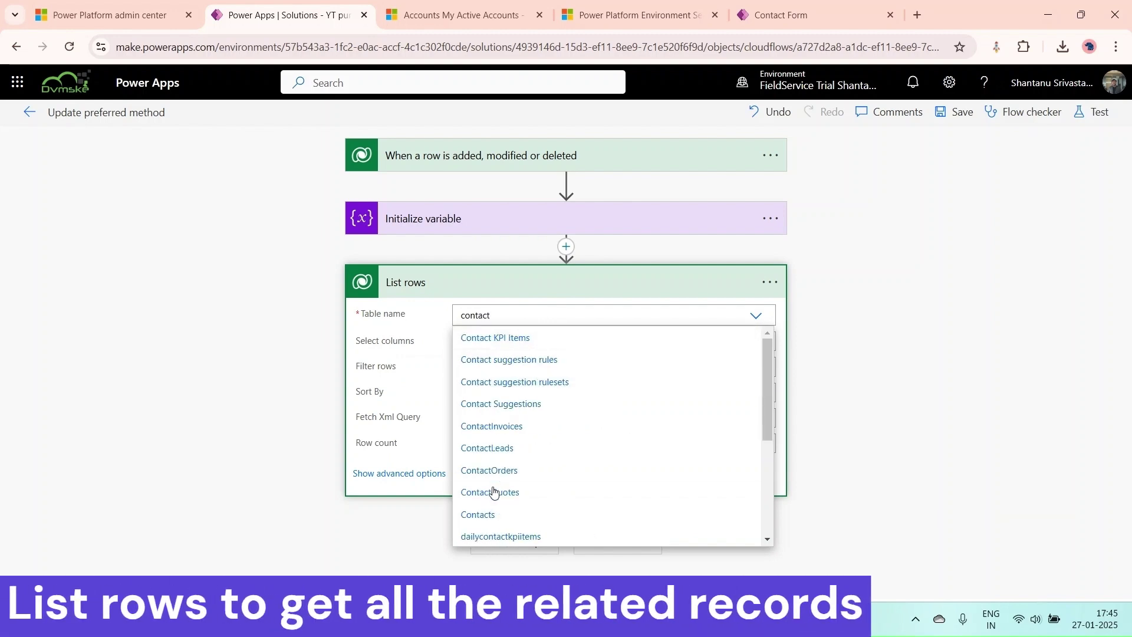
click(483, 515)
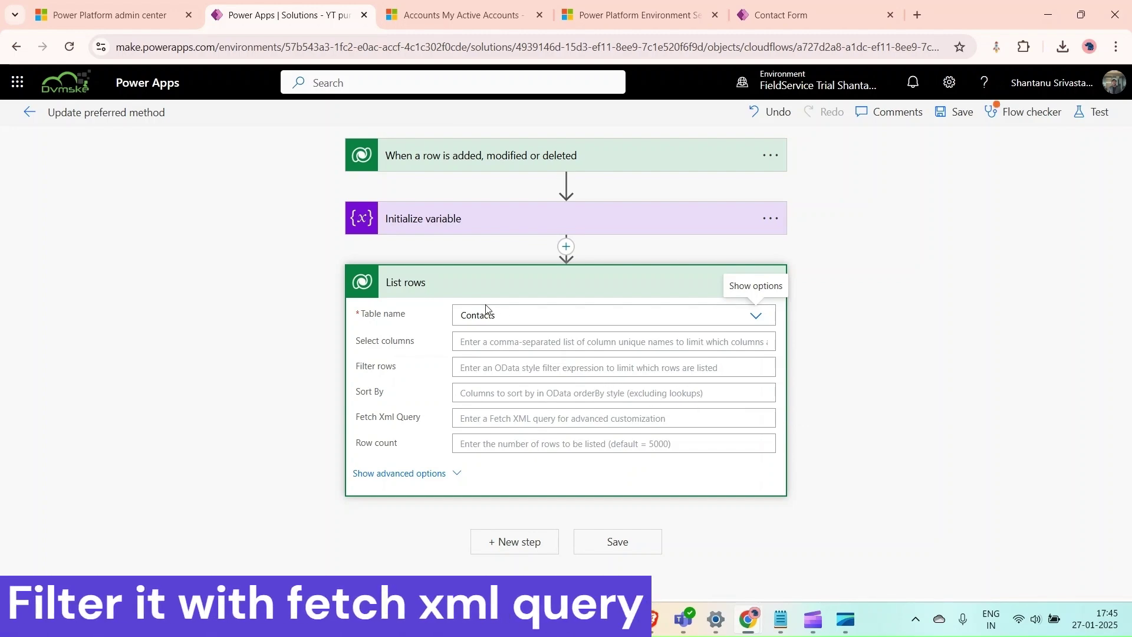
- In Active Contacts' filter editor, add a filter row on Company Name
click(409, 18)
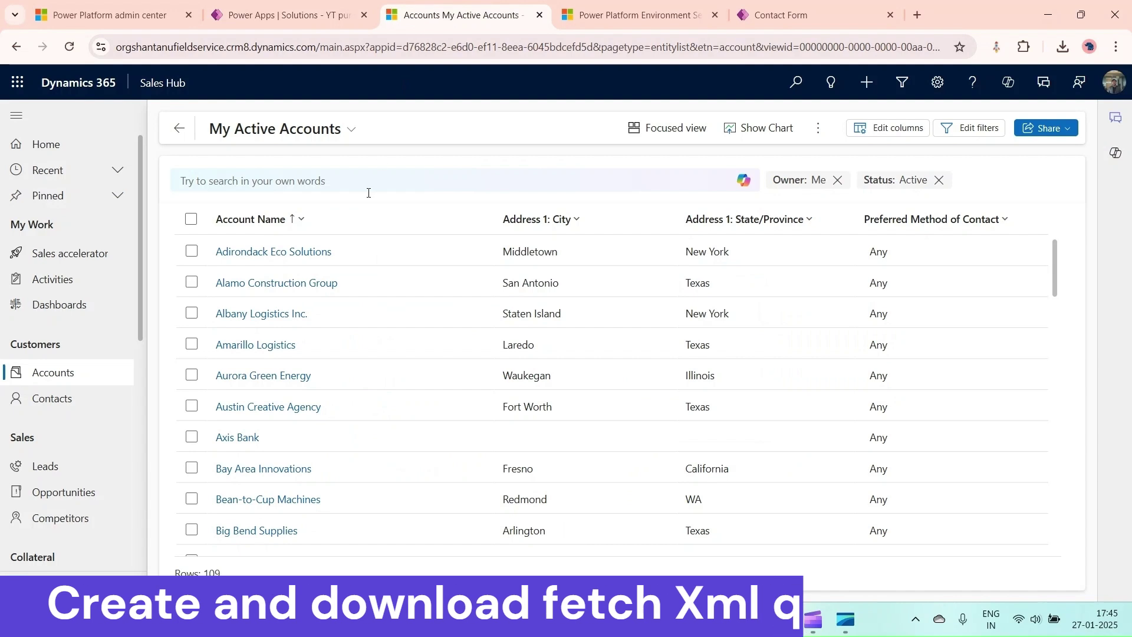
click(58, 407)
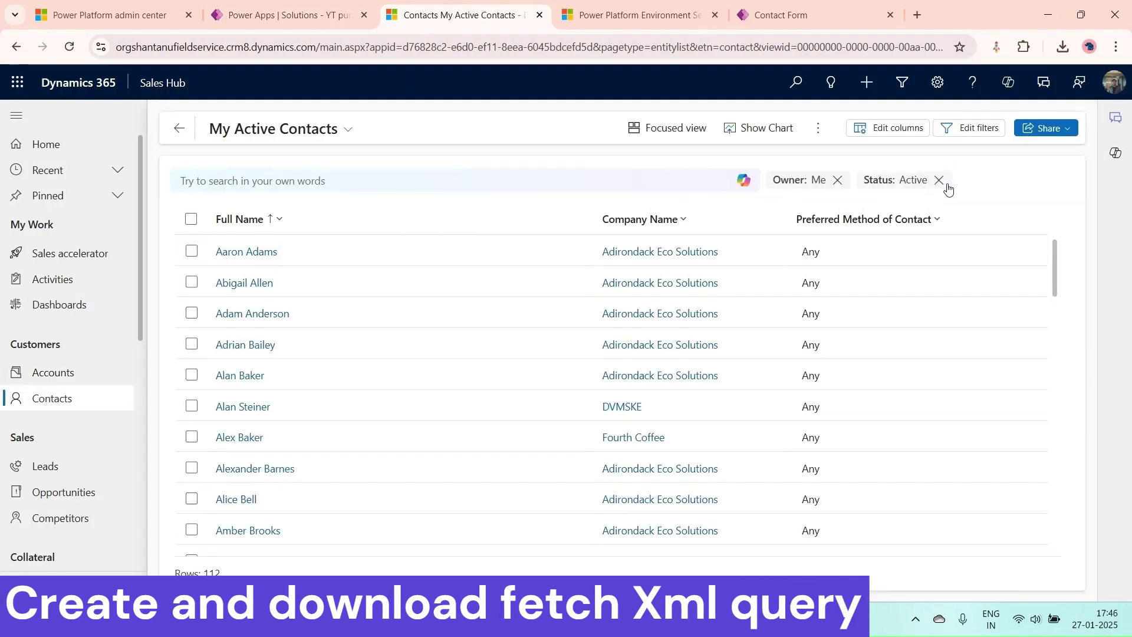
click(963, 132)
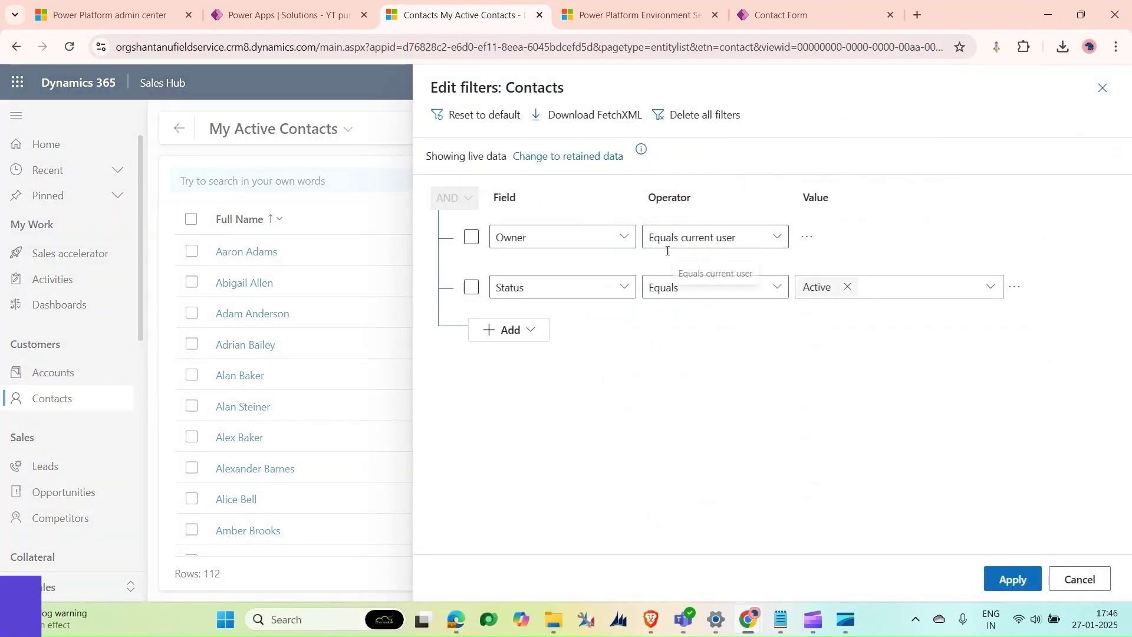
click(509, 334)
click(559, 355)
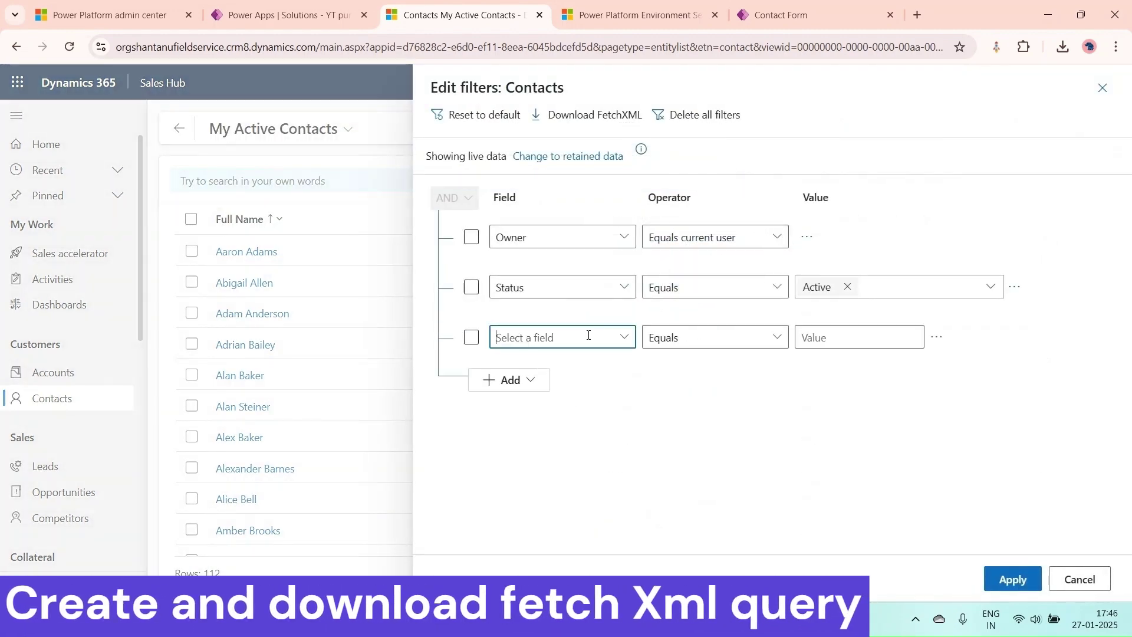
click(619, 340)
scroll(698, 293, down, 15)
scroll(696, 177, up, 1)
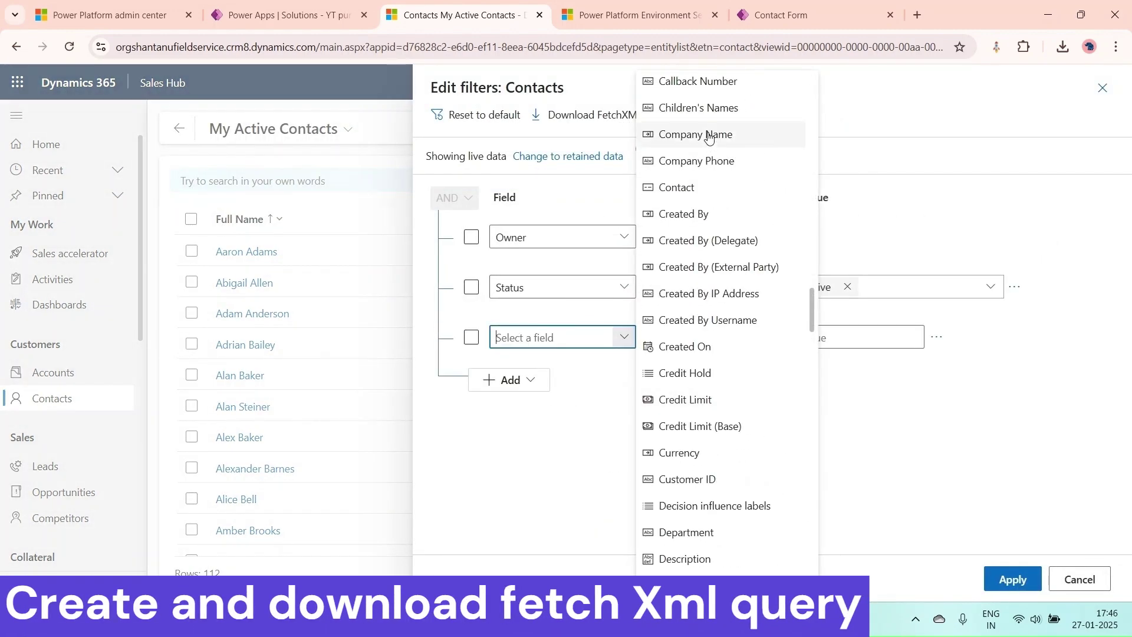
click(694, 132)
- Set the filter value to Adirondack Eco Solutions, then download and open the FetchXML
click(924, 341)
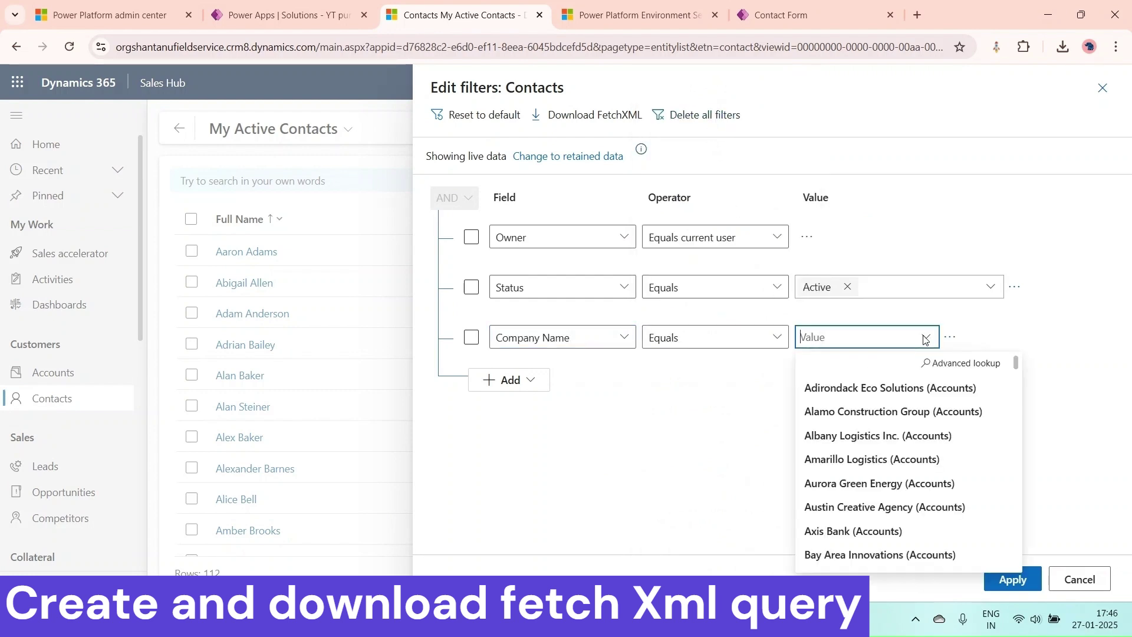
click(857, 391)
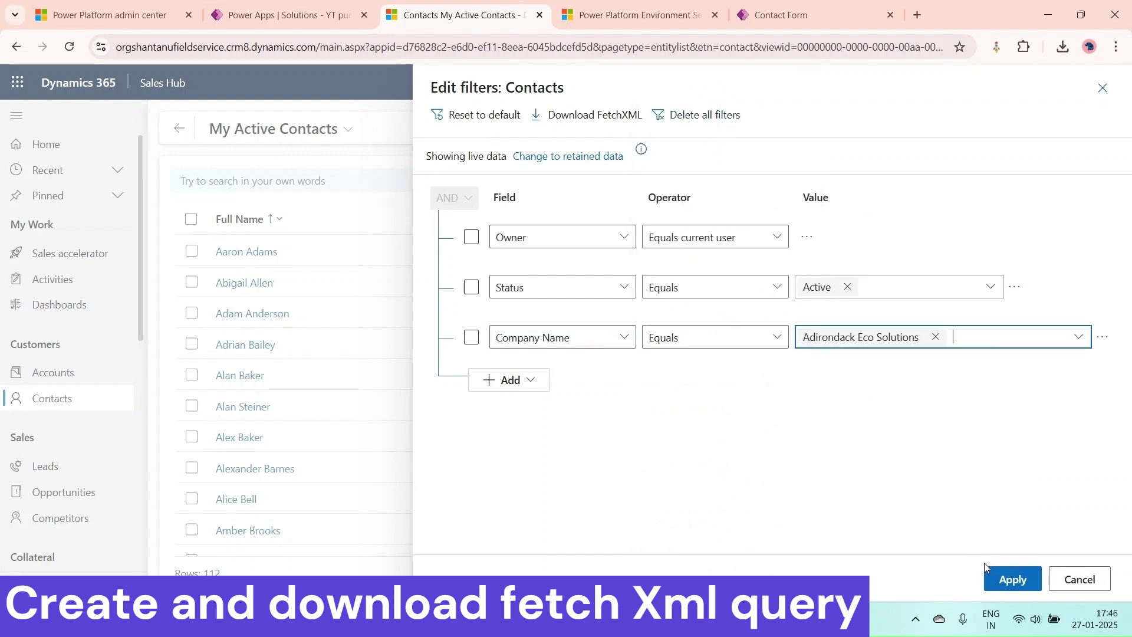
click(593, 121)
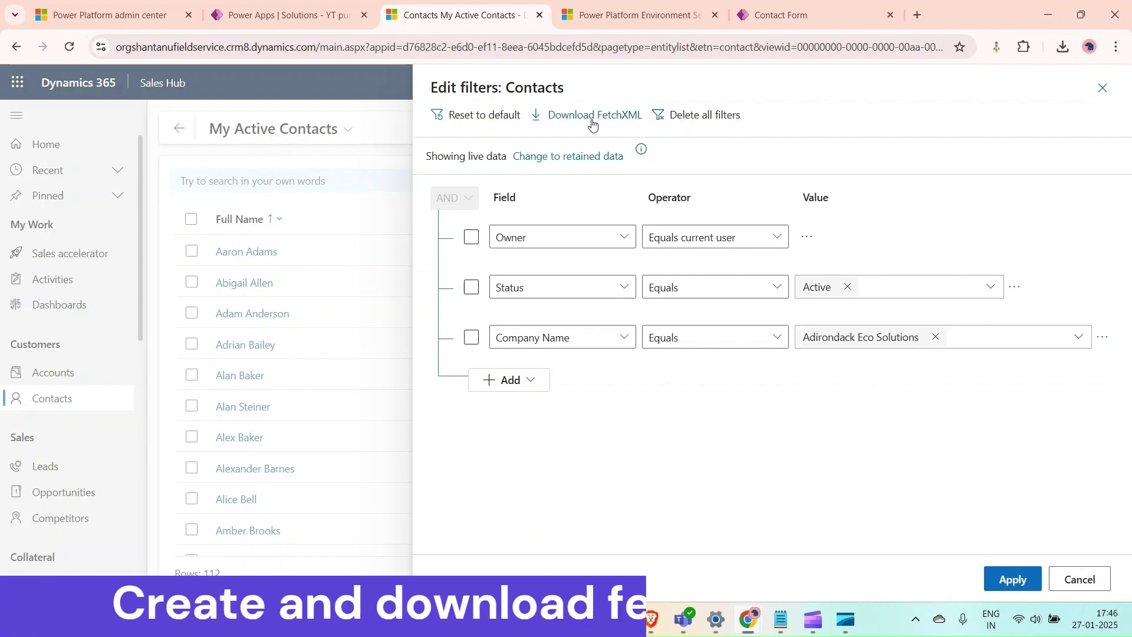
click(906, 95)
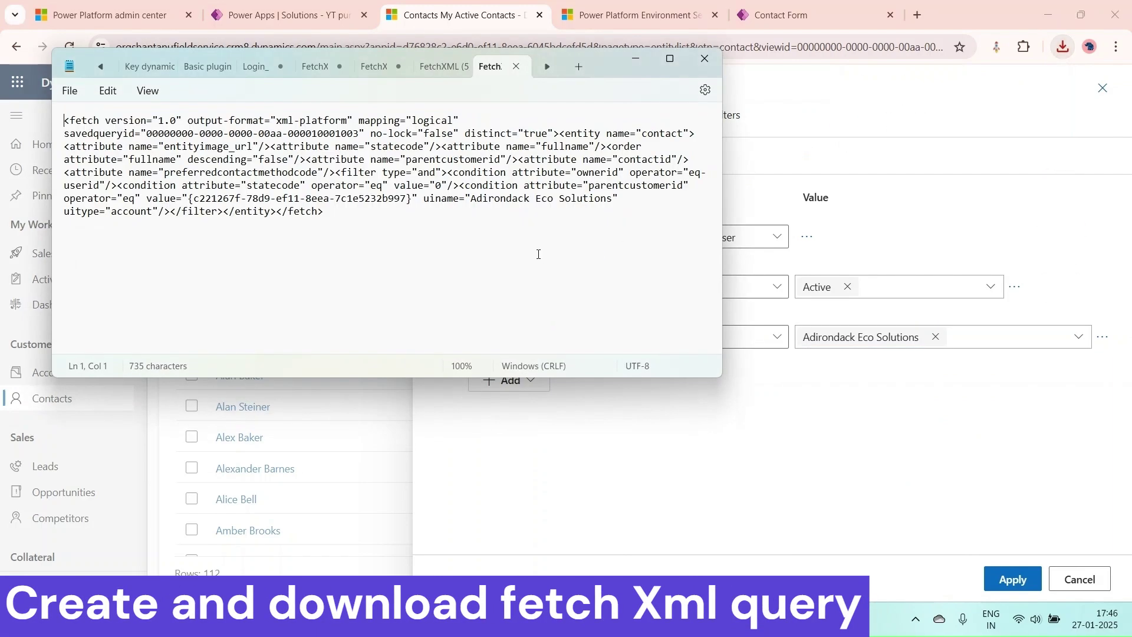
- Delete the account GUID and uiname from the condition and copy the whole FetchXML query
drag(423, 198, 588, 202)
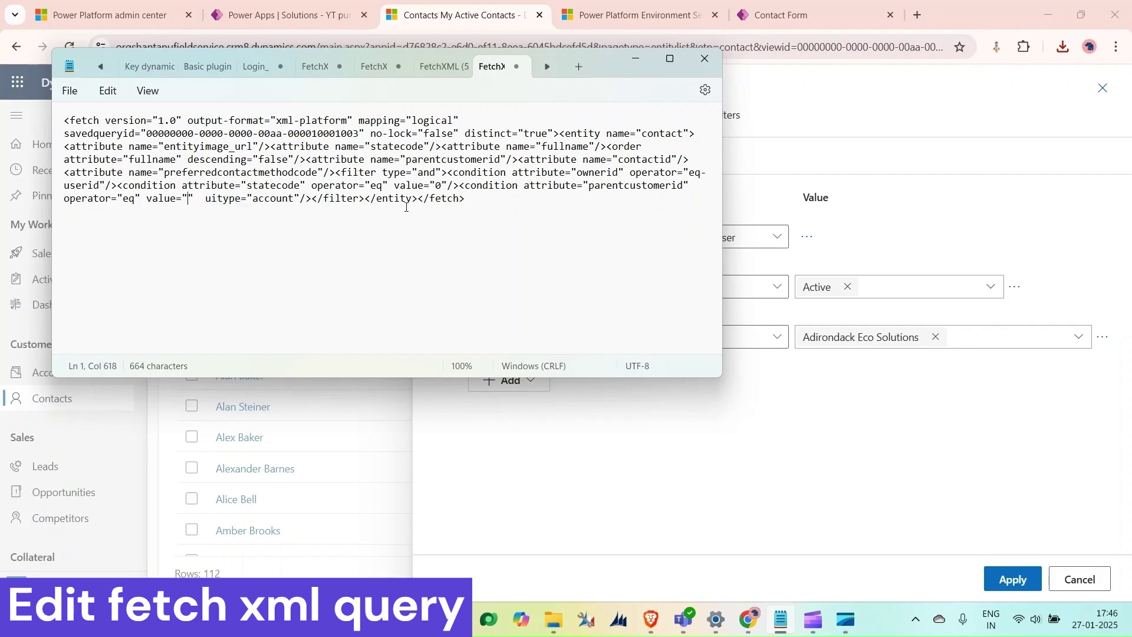
key(ctrl+a)
key(ctrl+c)
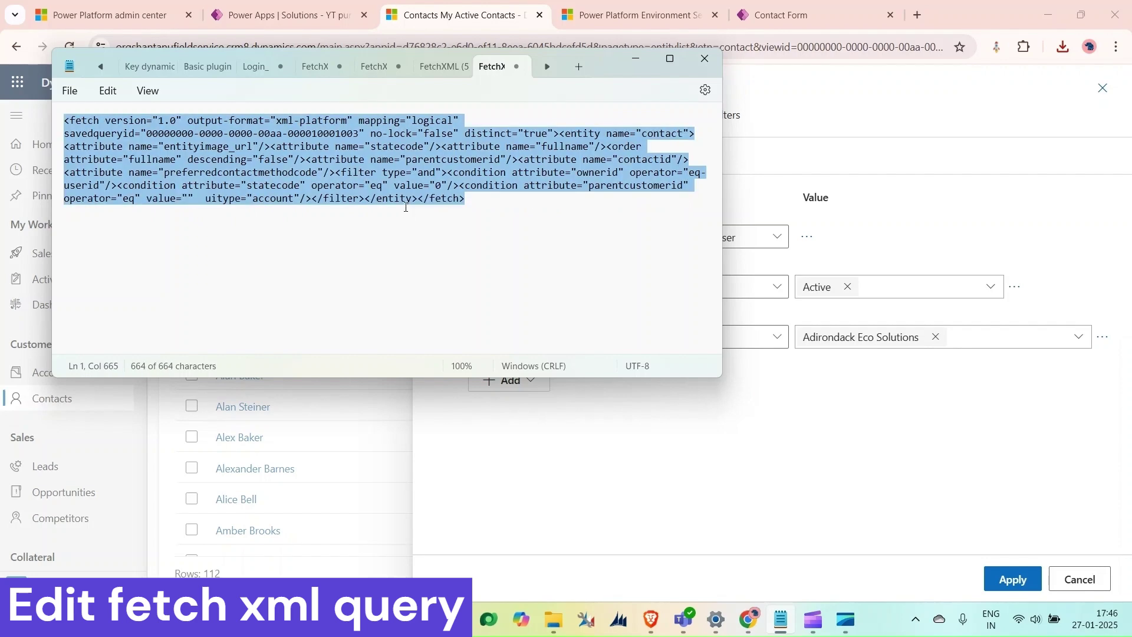
click(260, 13)
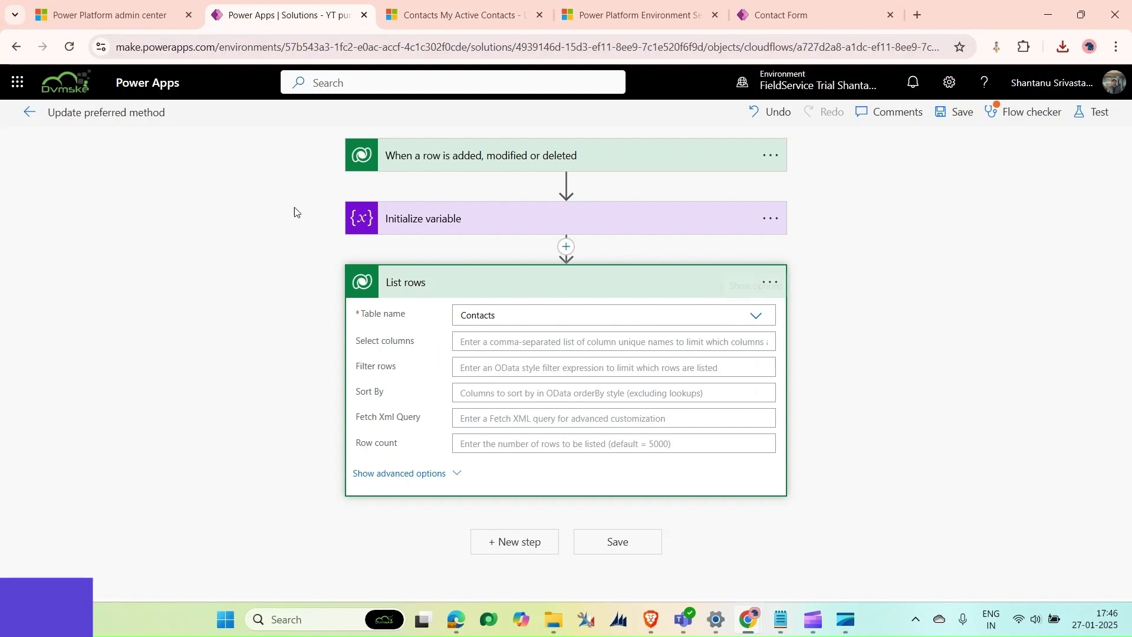
- Paste the FetchXML query into the List rows step's Fetch Xml Query field
click(478, 419)
key(ctrl+v)
scroll(623, 386, down, 4)
click(652, 370)
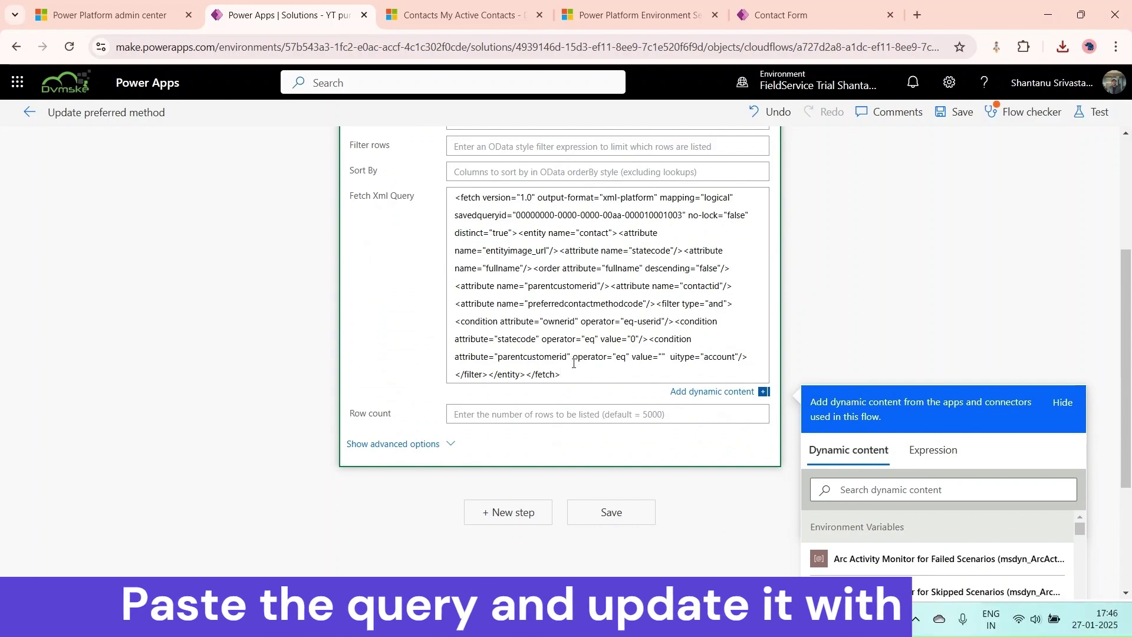
- Insert the trigger's Account value into the empty value quotes of the parentcustomerid condition
click(661, 357)
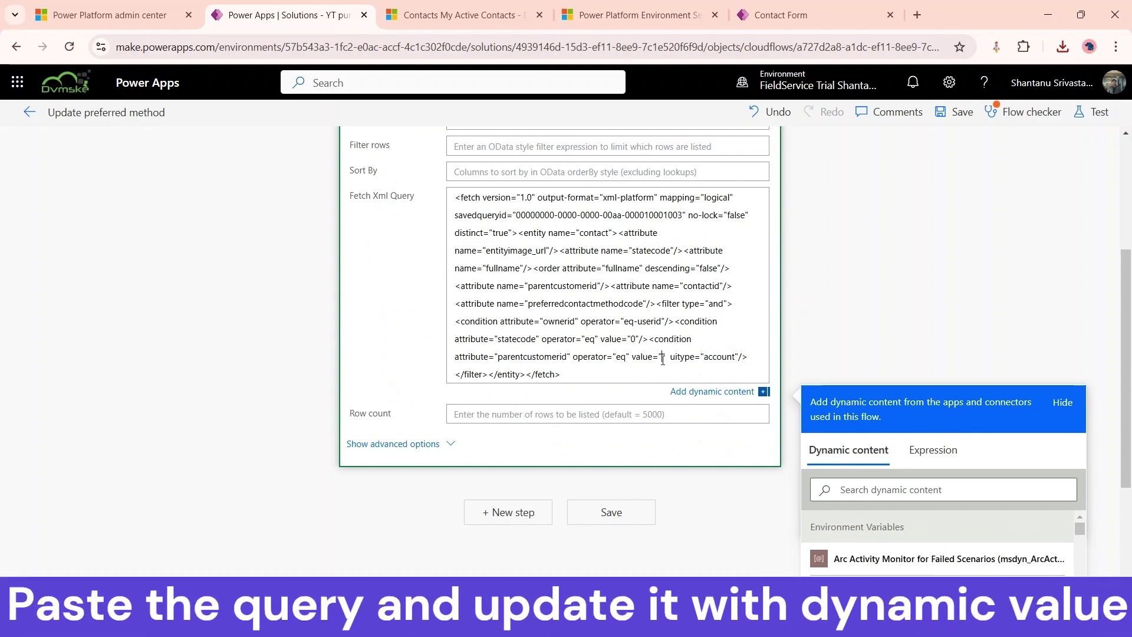
scroll(850, 348, down, 3)
click(851, 348)
text(a)
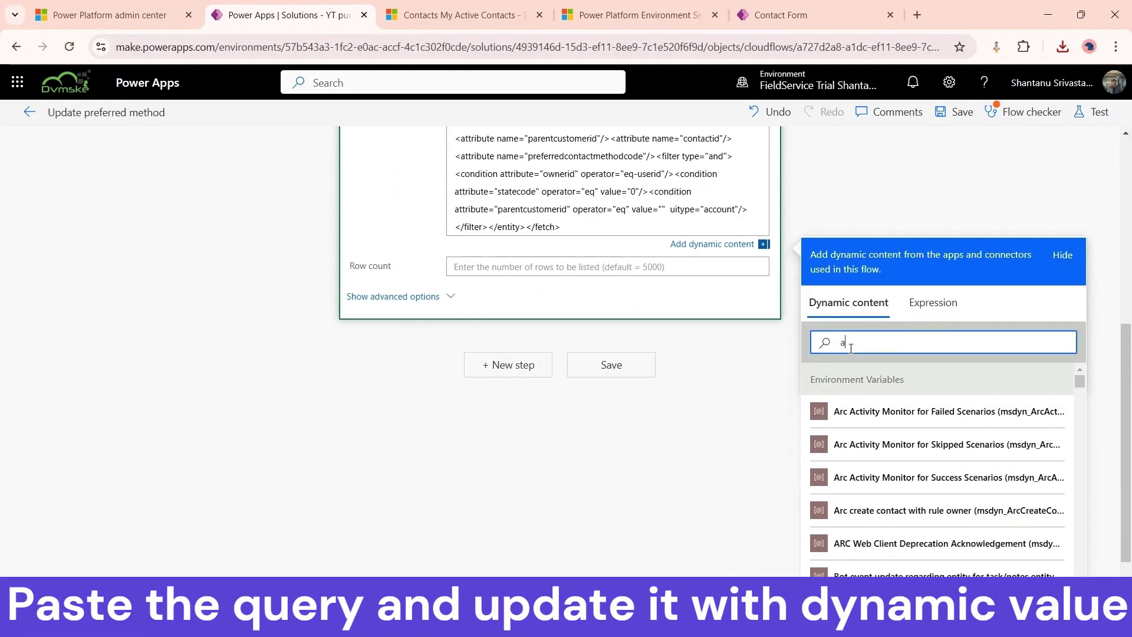
text(cco)
click(851, 544)
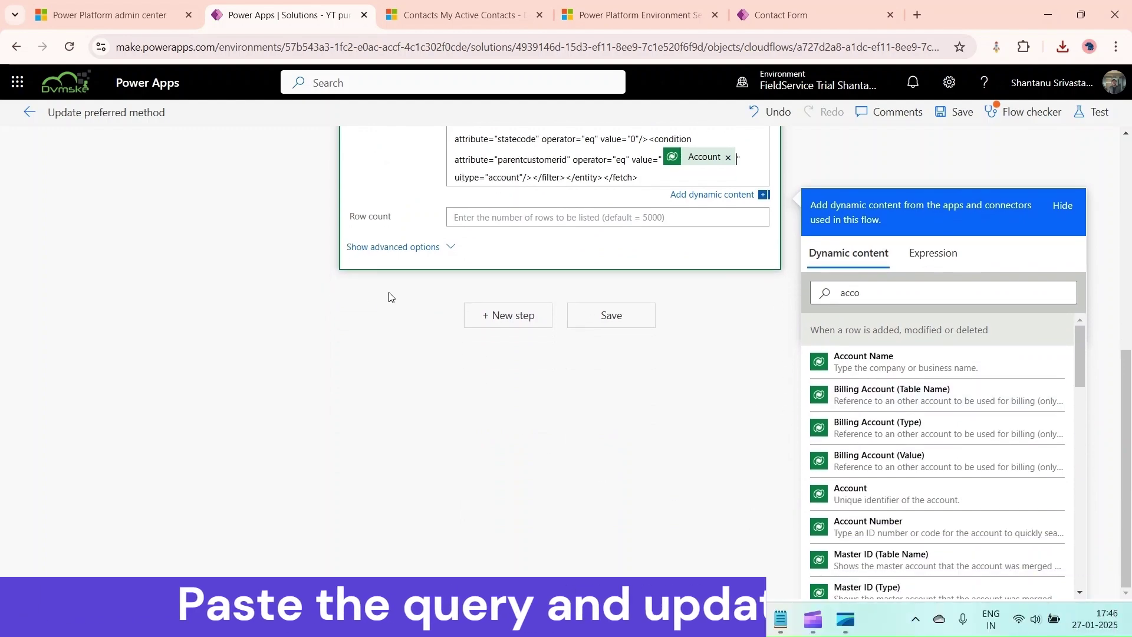
scroll(574, 229, up, 4)
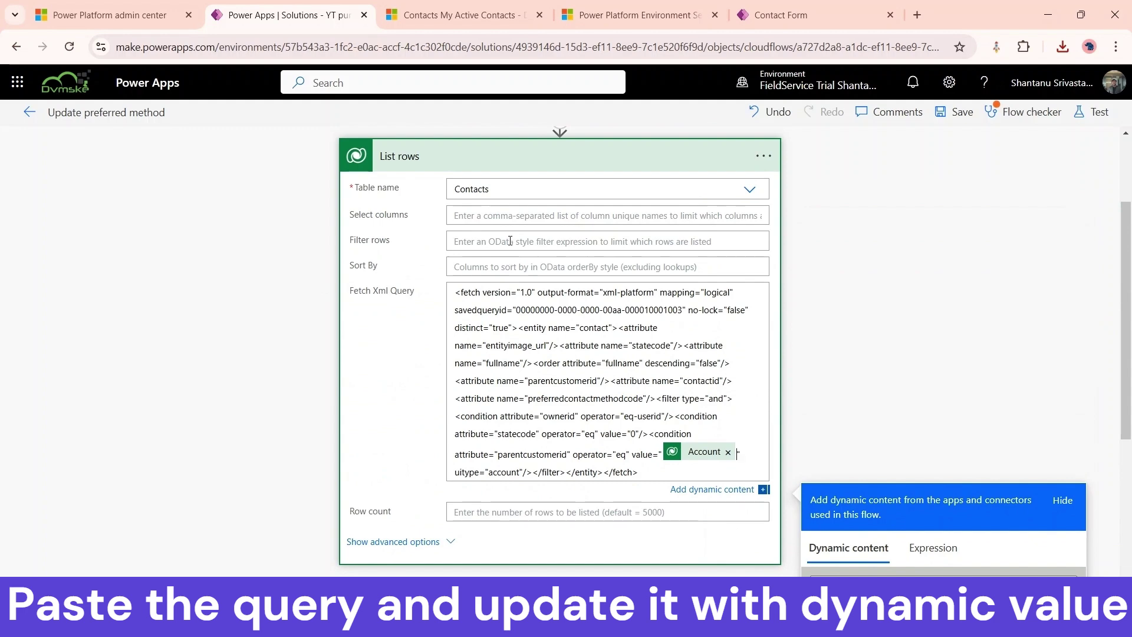
scroll(500, 156, up, 2)
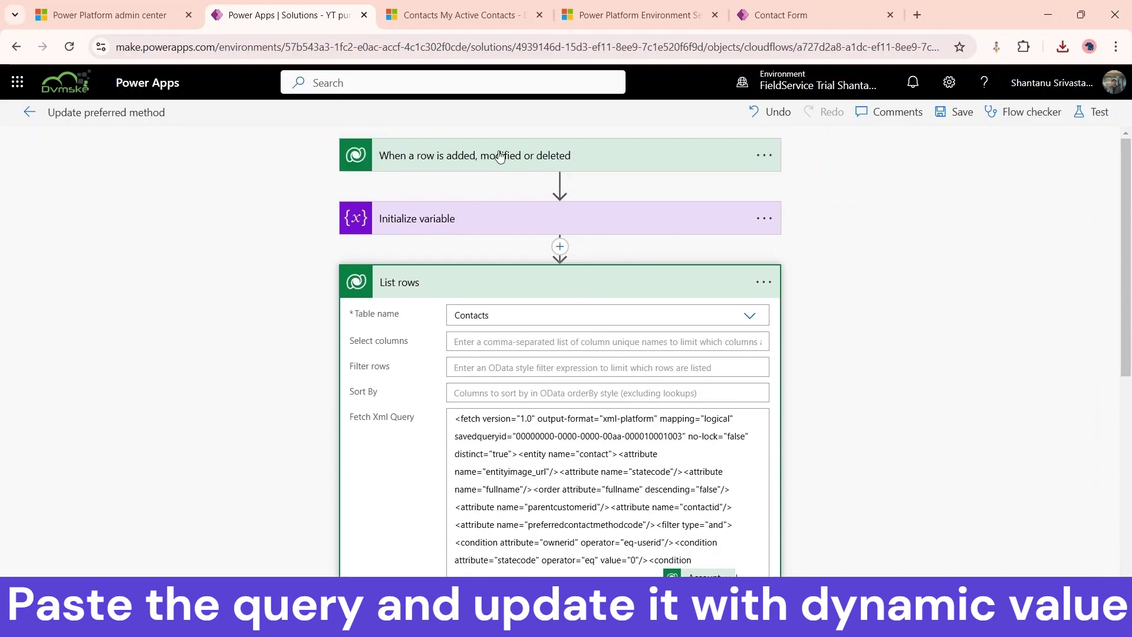
scroll(510, 168, down, 6)
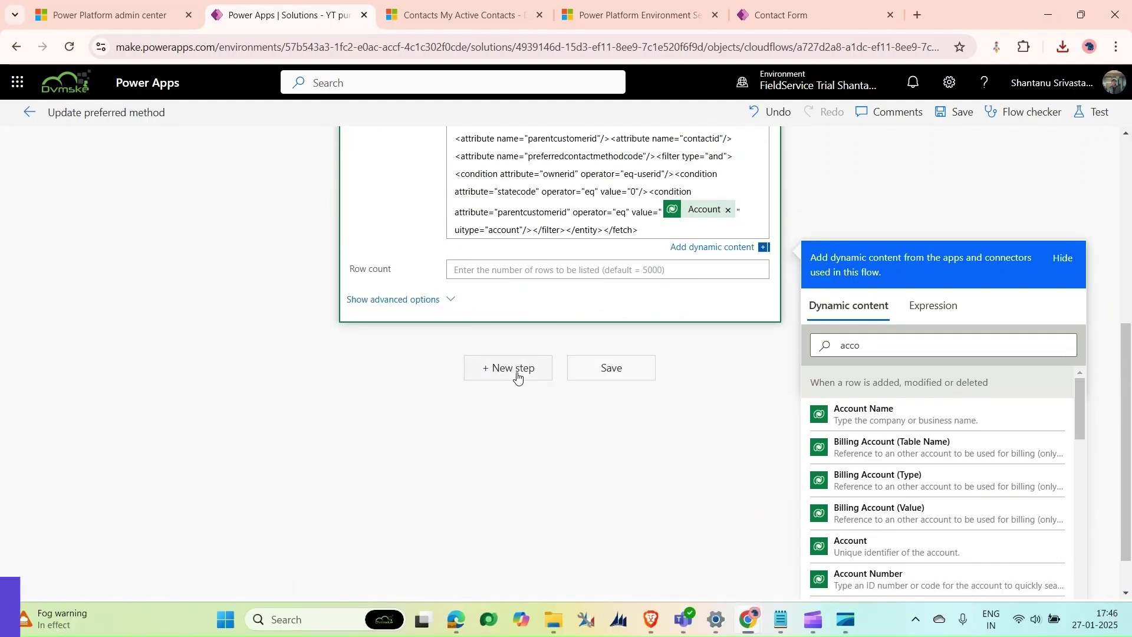
- Add a Control > Apply to each loop after List rows that iterates over its value output
click(516, 373)
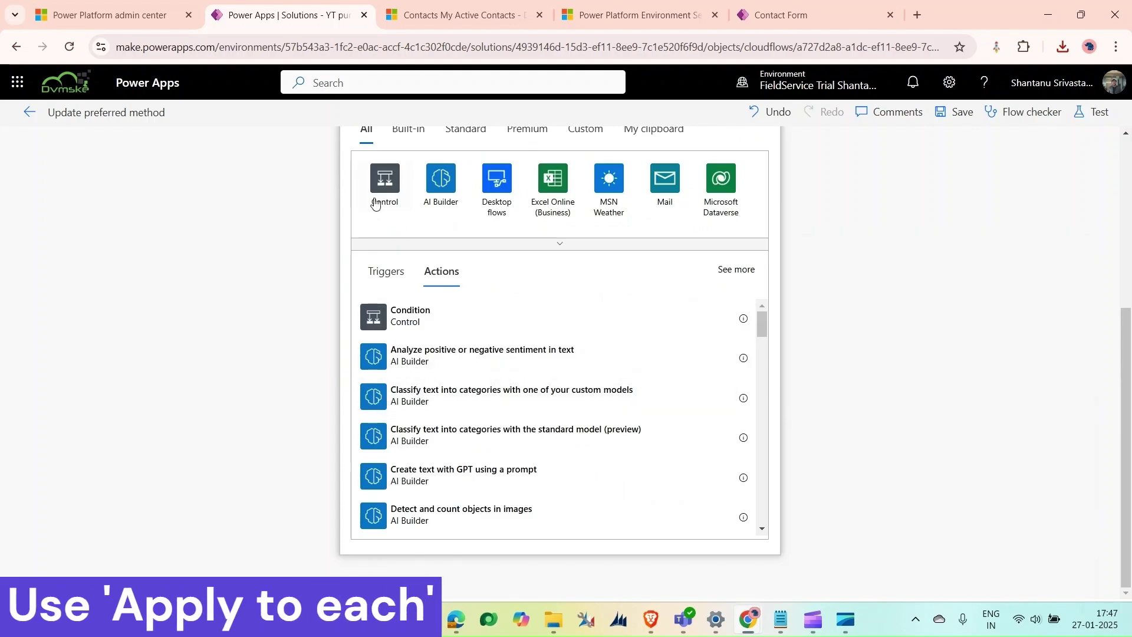
click(385, 181)
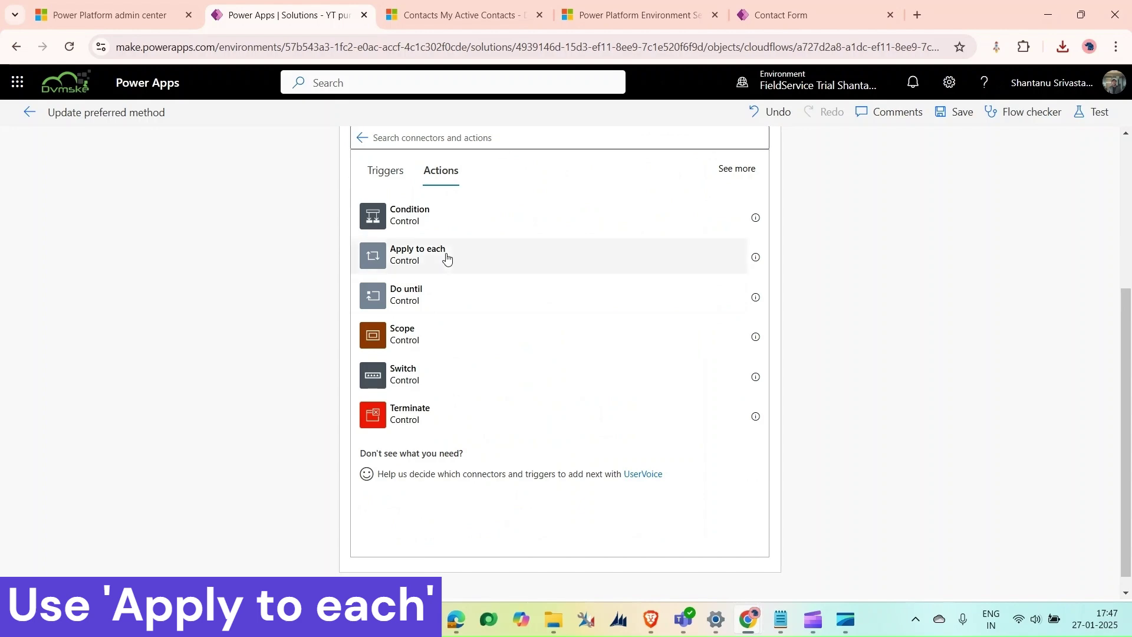
click(447, 258)
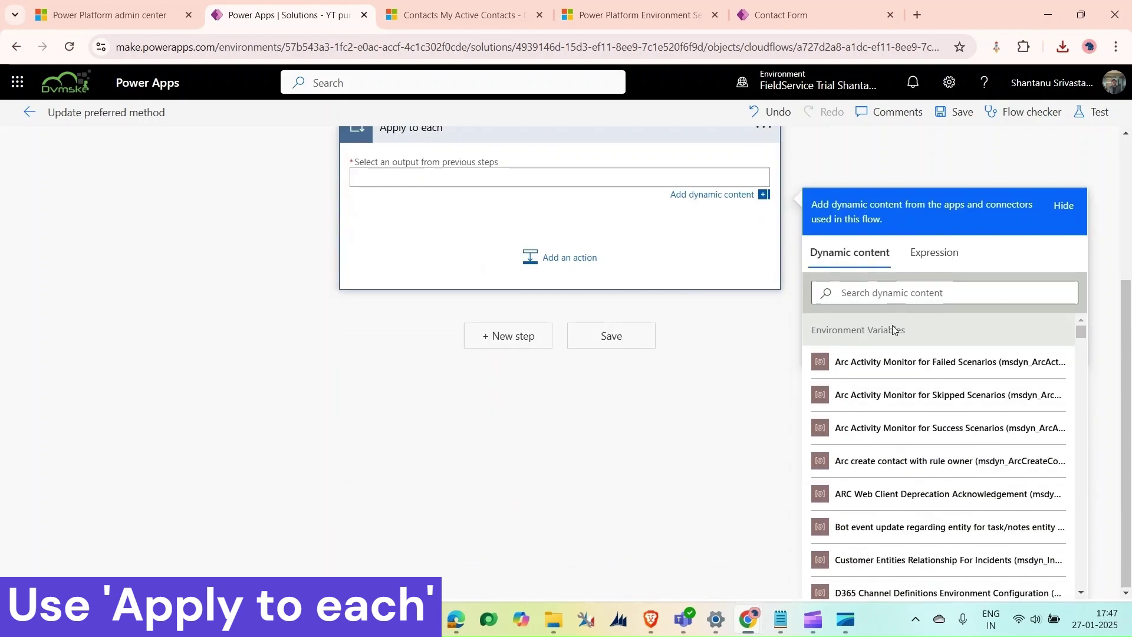
scroll(824, 354, down, 10)
click(870, 515)
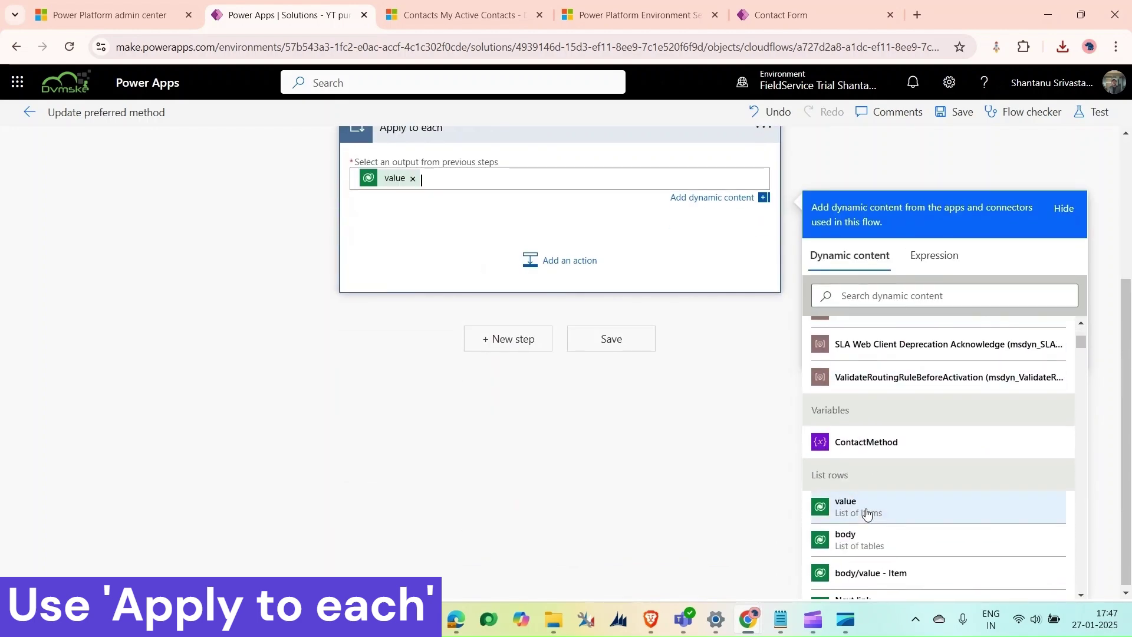
click(552, 269)
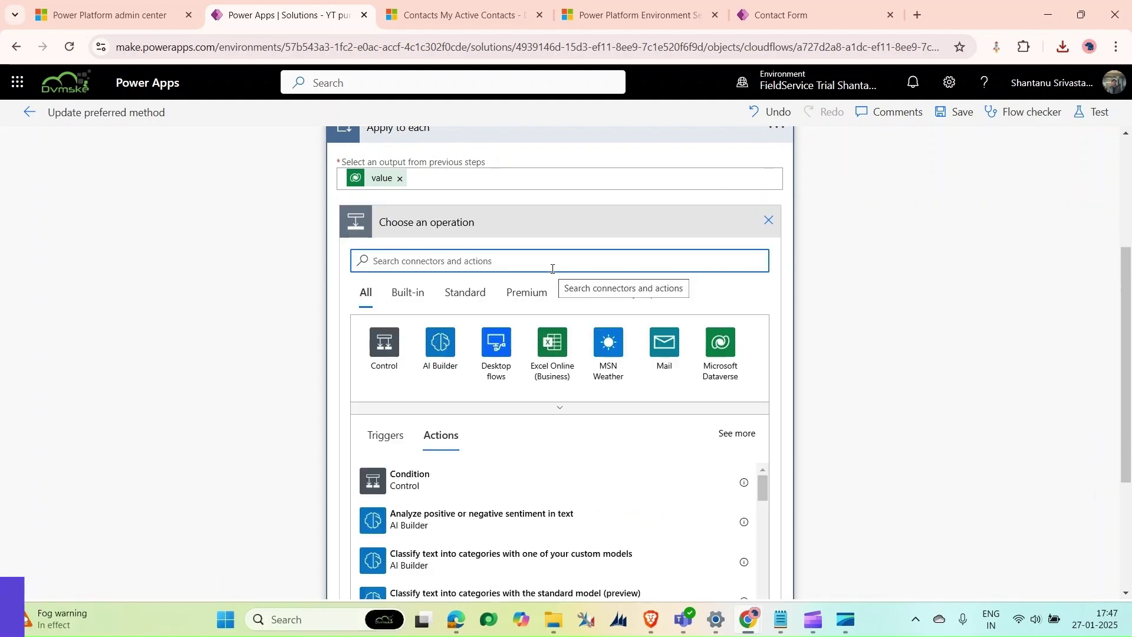
- Add a Microsoft Dataverse Update a row action inside the loop, with Table name Contacts
text(up)
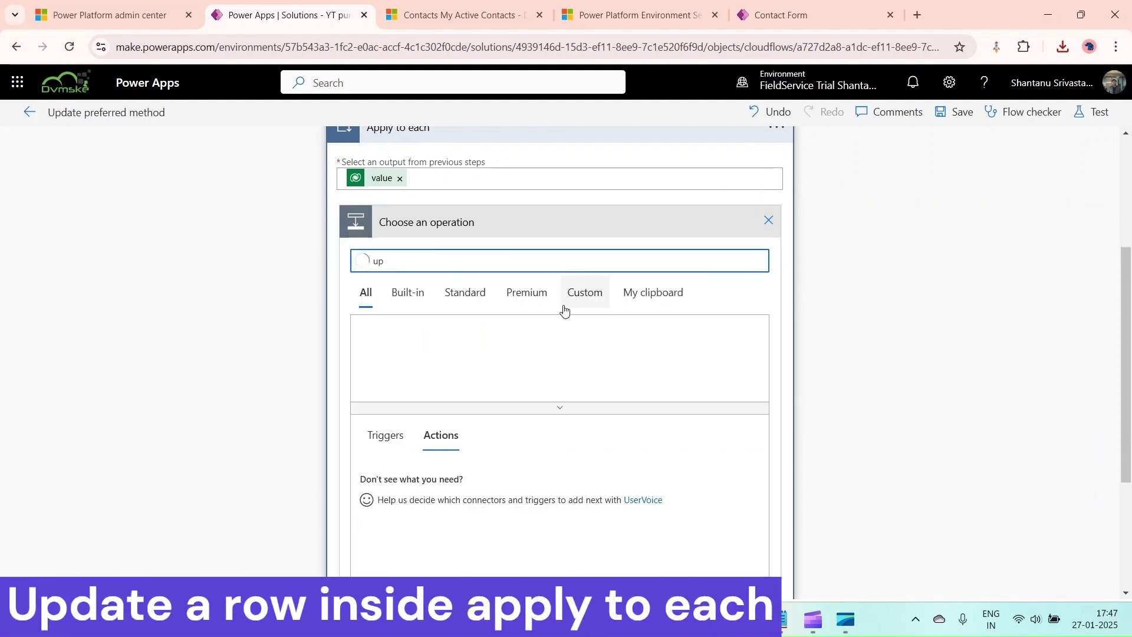
scroll(450, 435, down, 5)
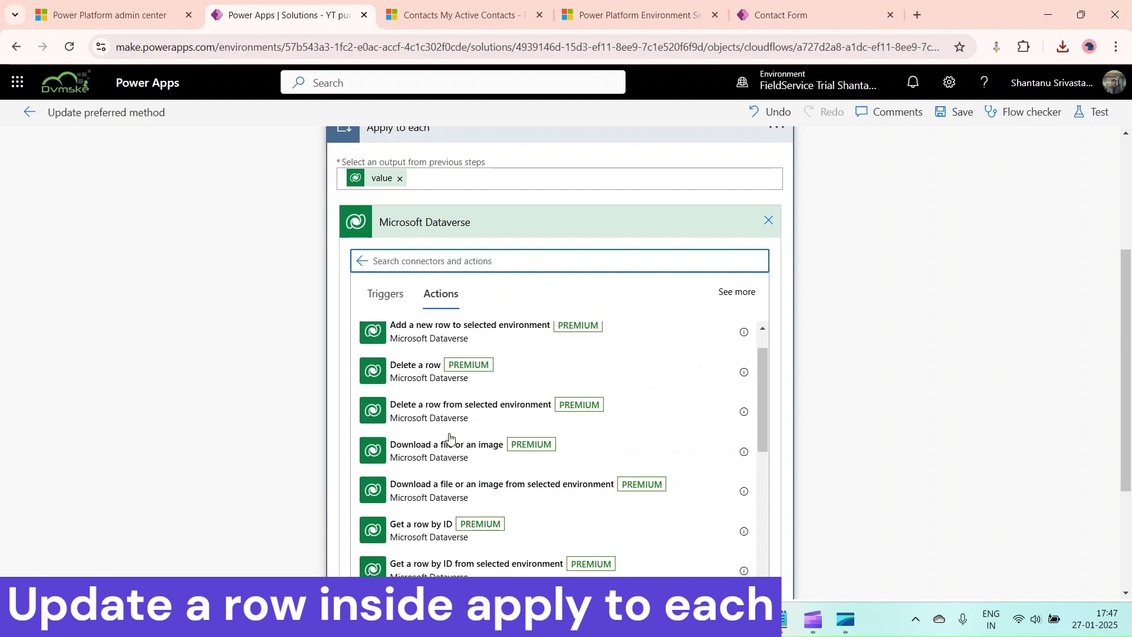
click(407, 210)
click(463, 472)
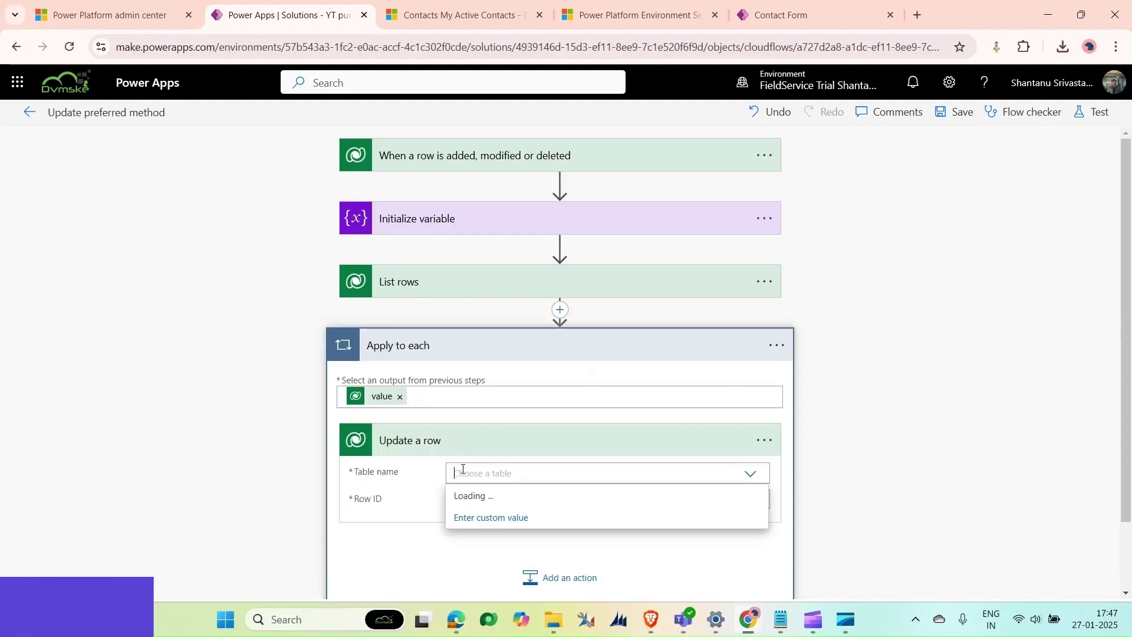
text(cont)
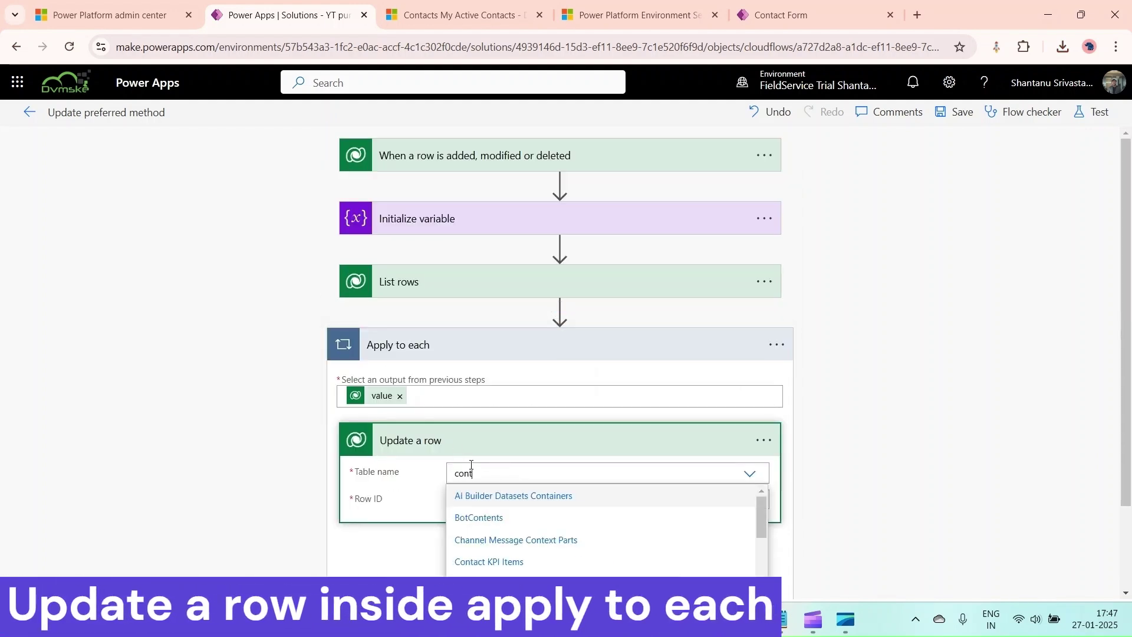
scroll(471, 465, down, 2)
scroll(495, 547, down, 3)
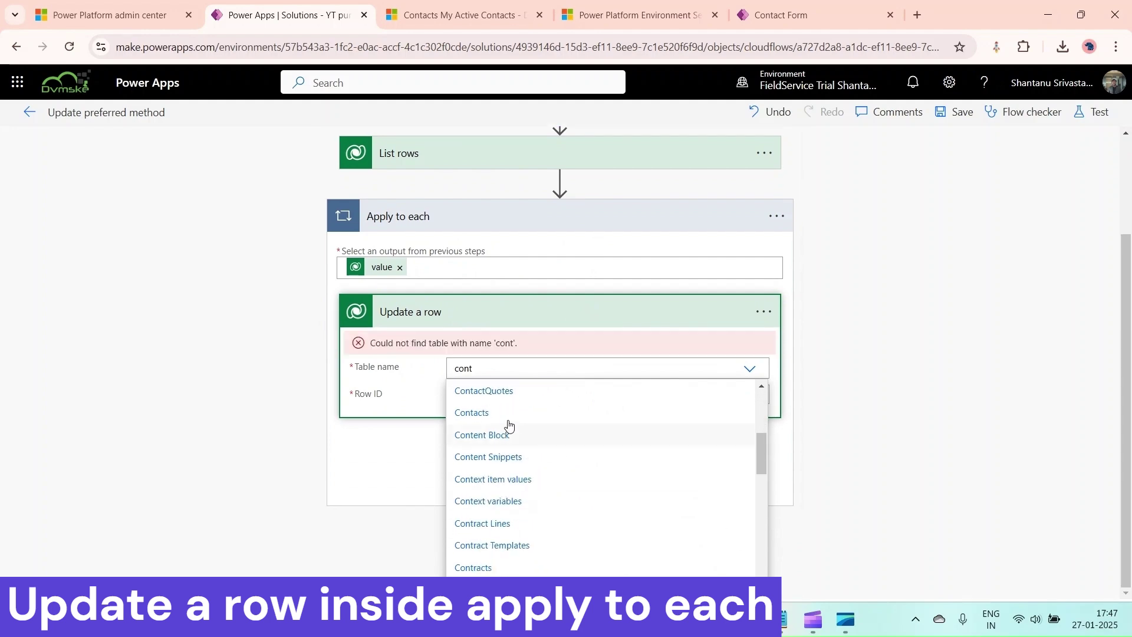
click(498, 416)
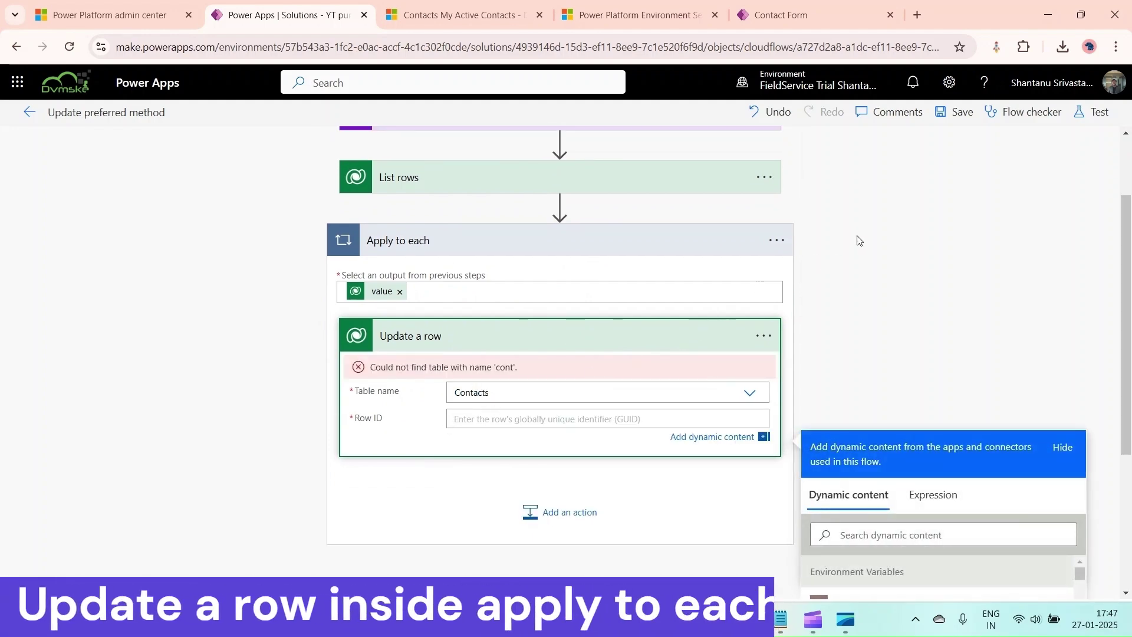
scroll(858, 240, down, 3)
- Set the Update a row step's Row ID to the Contact dynamic value
click(870, 313)
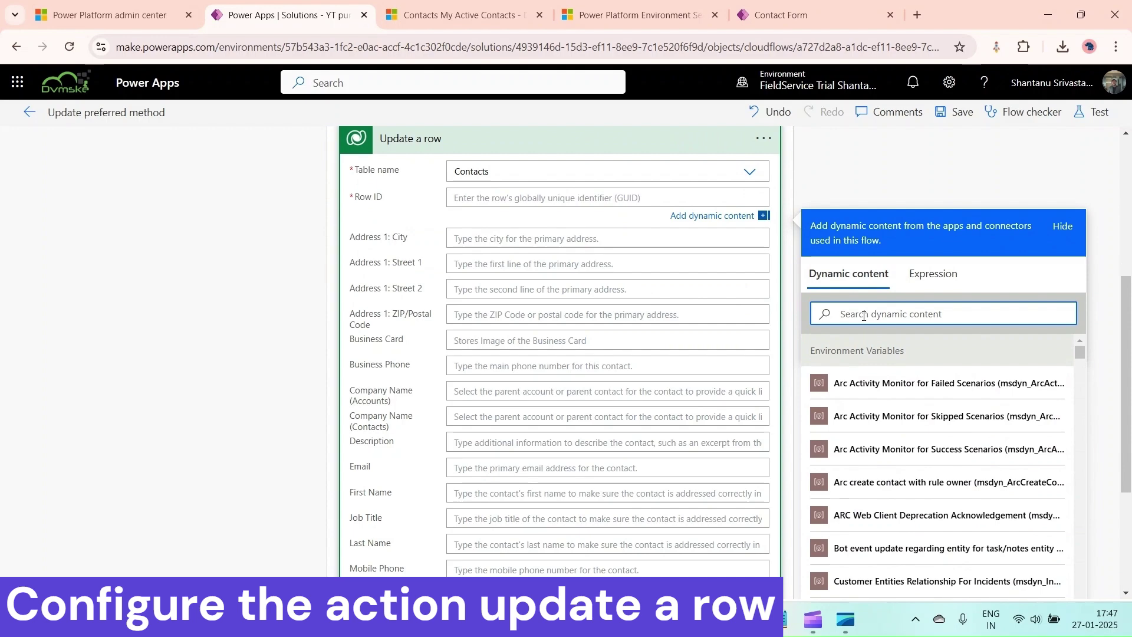
text(cont)
click(855, 346)
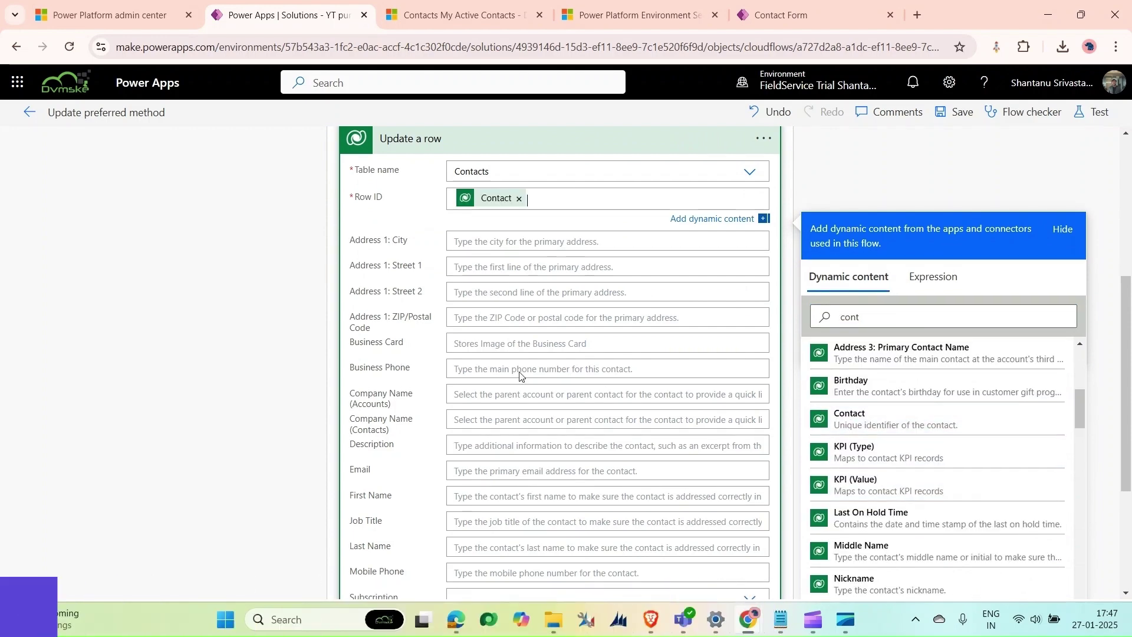
scroll(394, 418, down, 3)
click(506, 367)
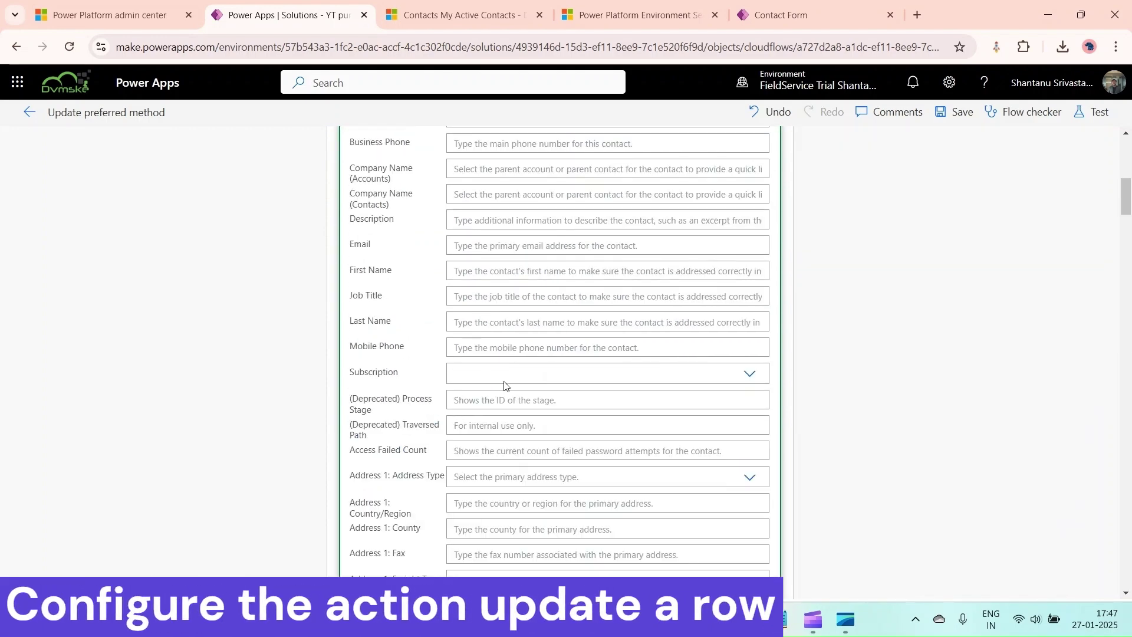
- Switch the Preferred Method of Contact field to a custom value for the ContactMethod variable
scroll(507, 368, down, 7)
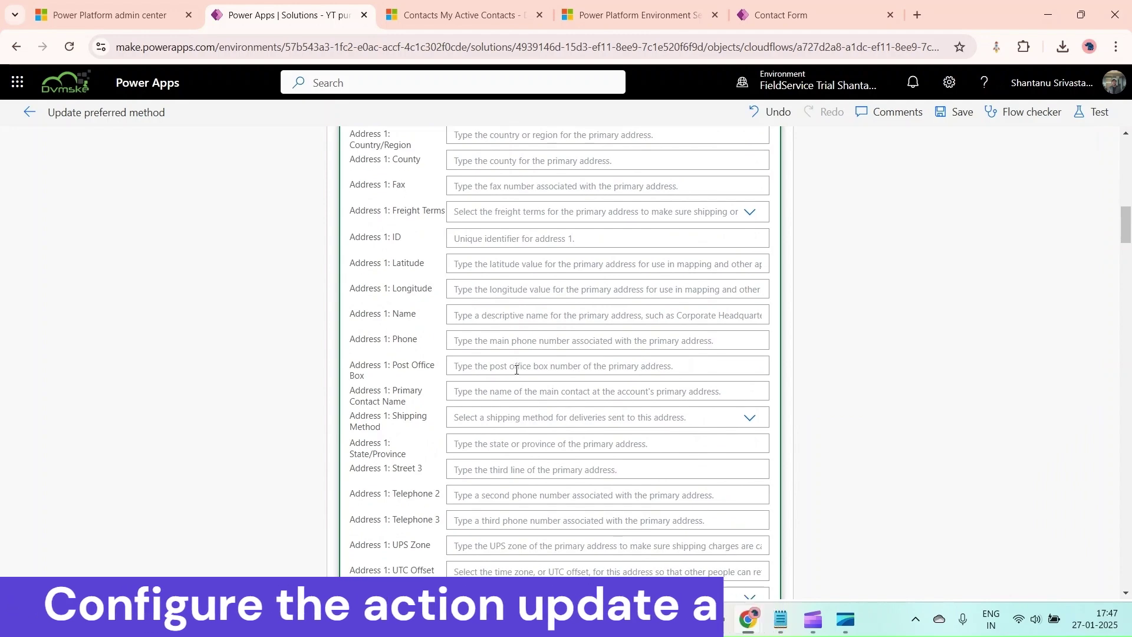
scroll(516, 371, down, 8)
scroll(517, 366, down, 10)
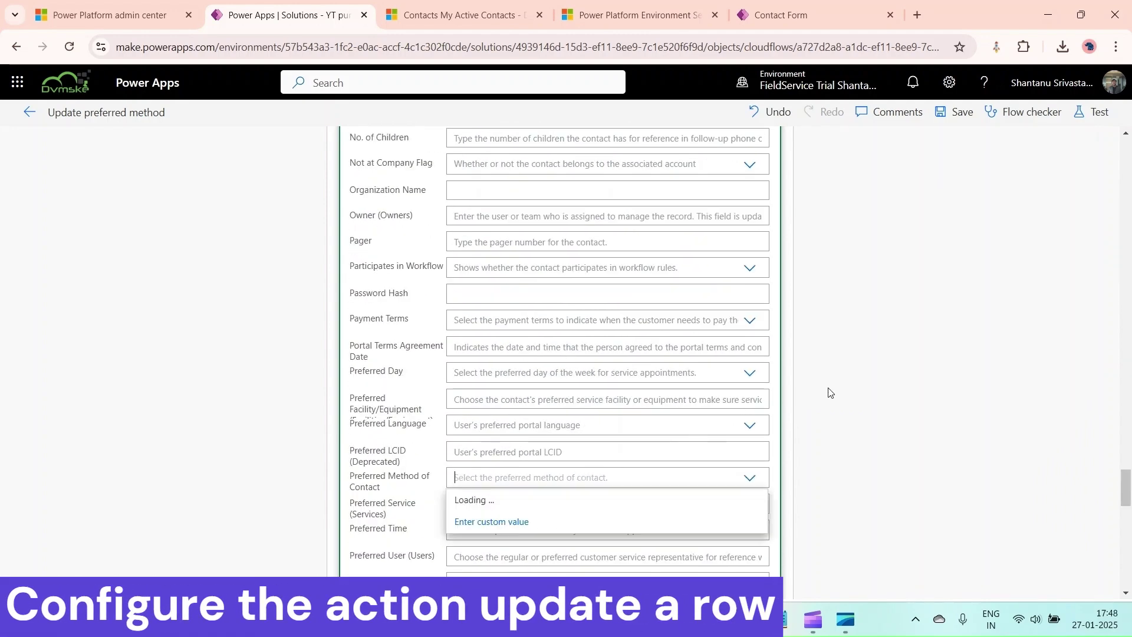
scroll(780, 406, down, 1)
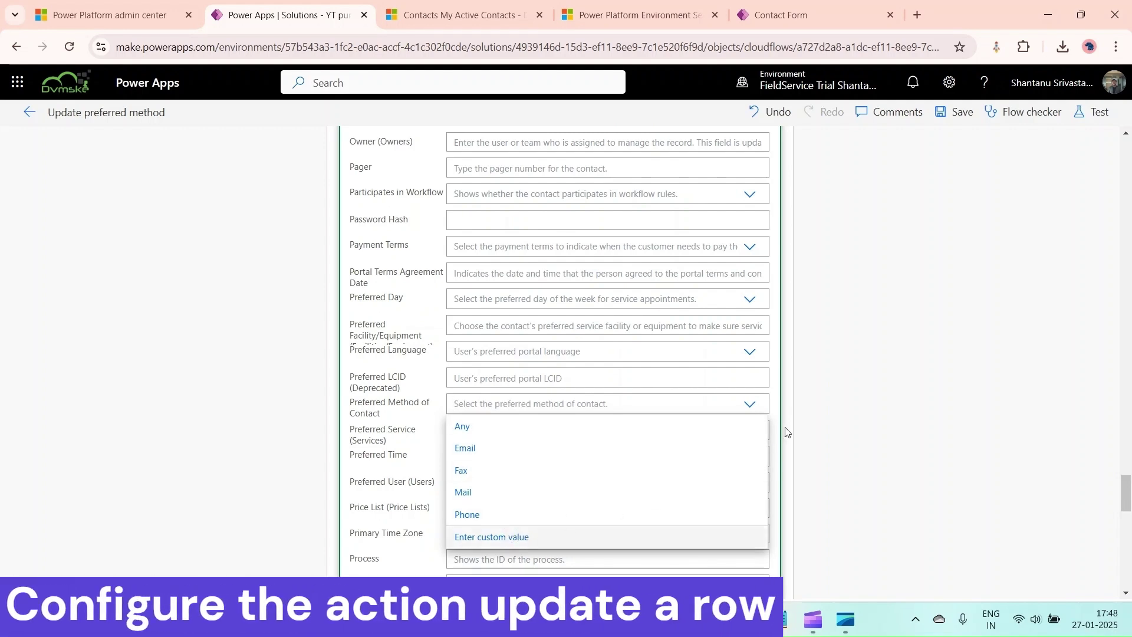
key(Down)
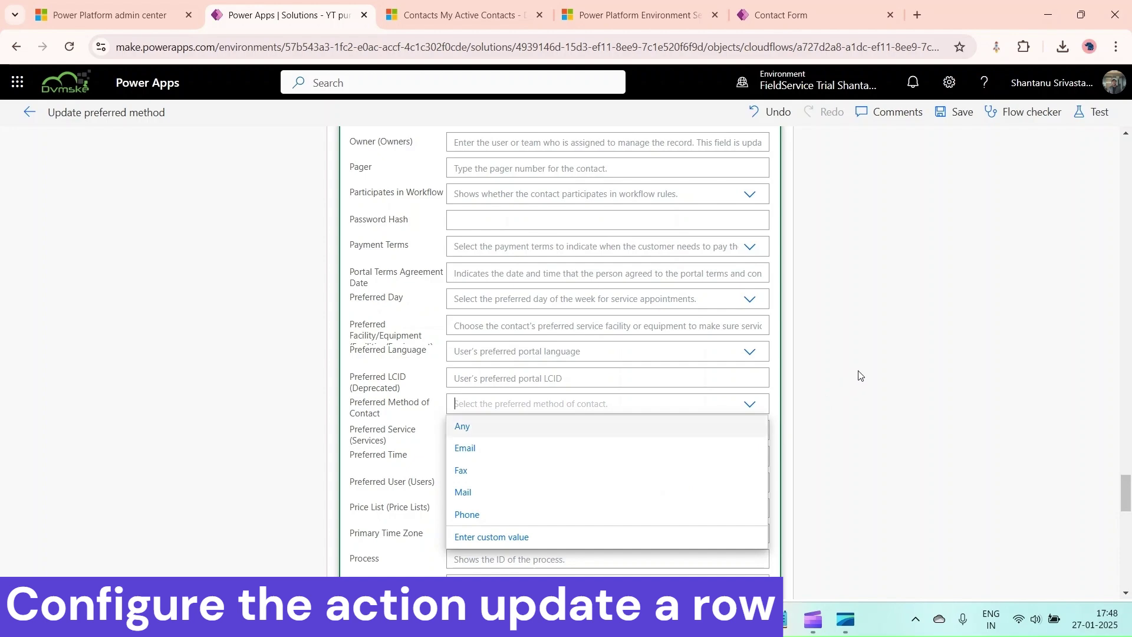
key(Up)
key(Return)
scroll(880, 384, down, 3)
scroll(872, 507, down, 5)
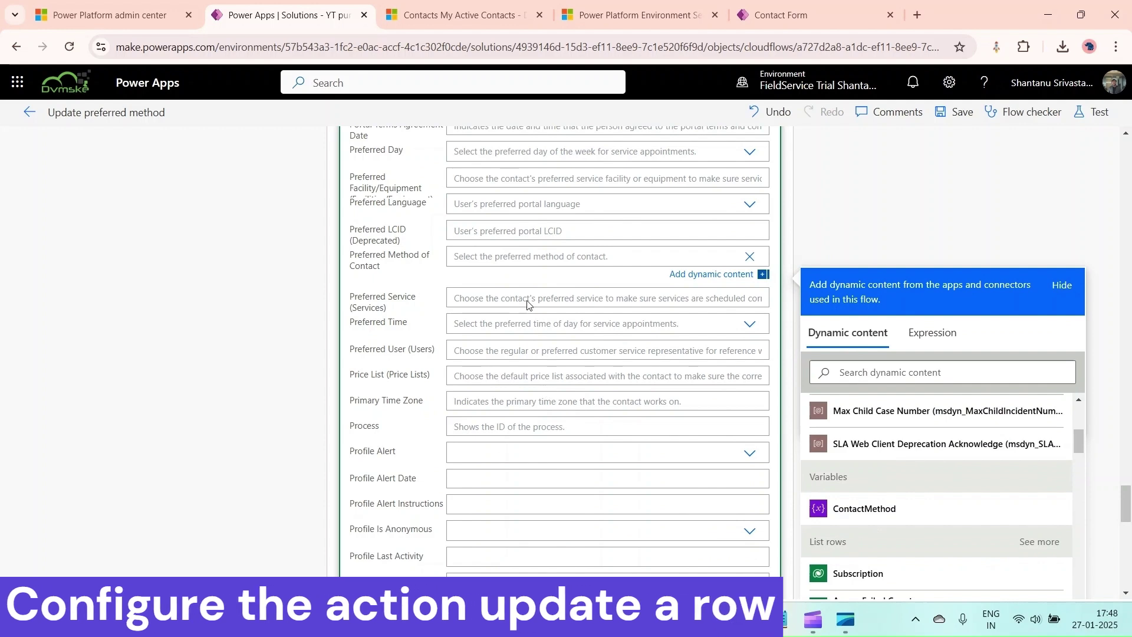
- Save the flow, start a manual test, and switch to the Dynamics 365 contacts tab
click(941, 113)
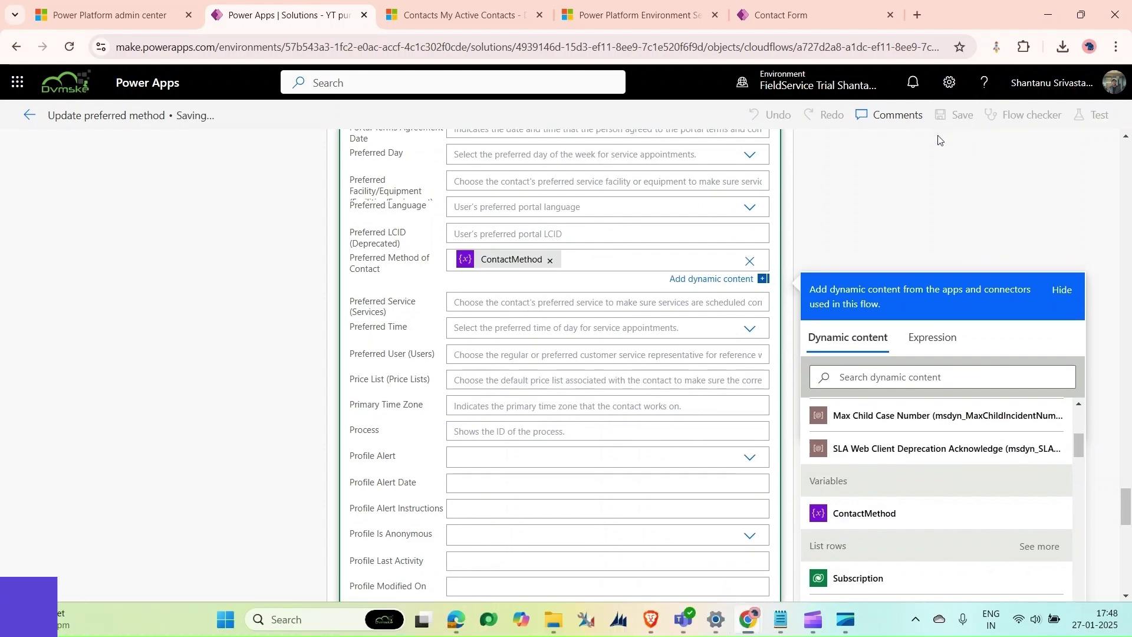
click(1095, 116)
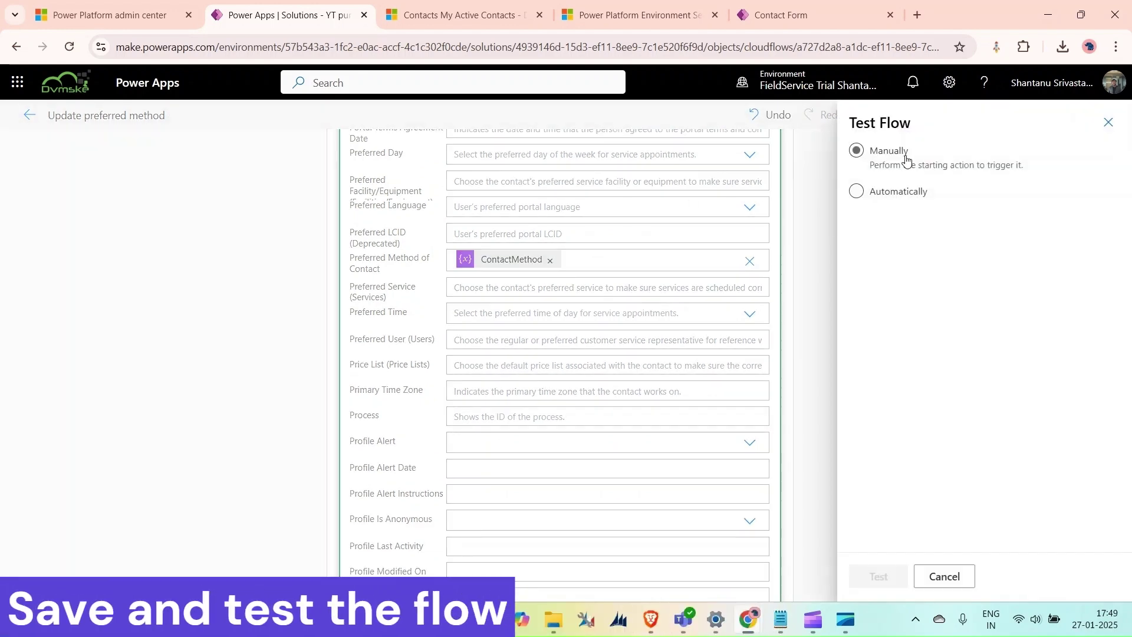
click(876, 576)
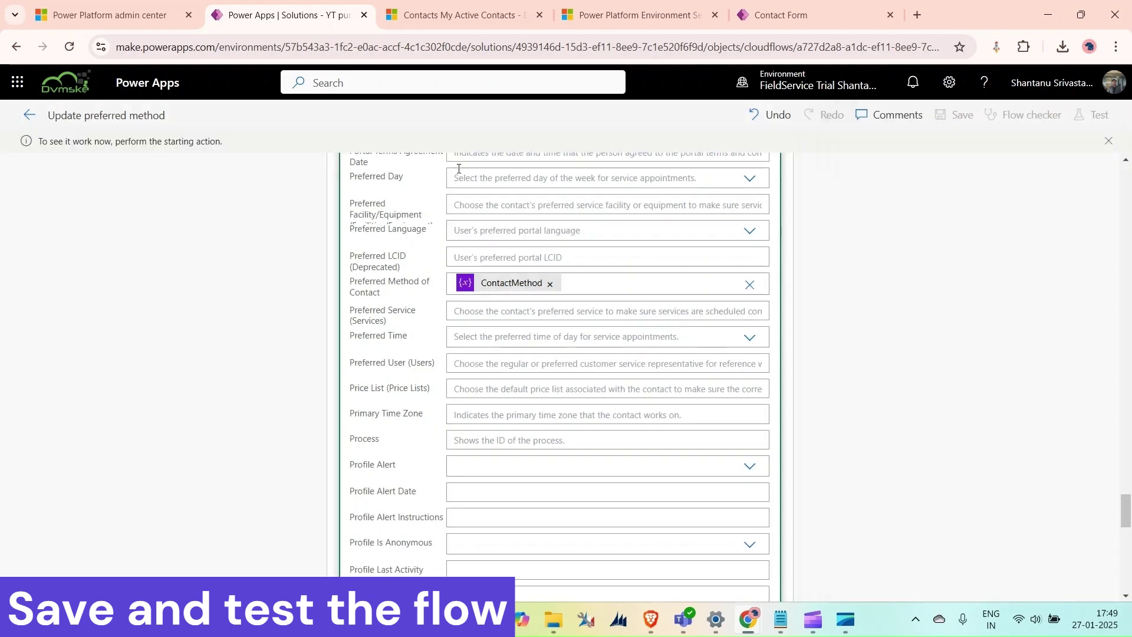
click(383, 12)
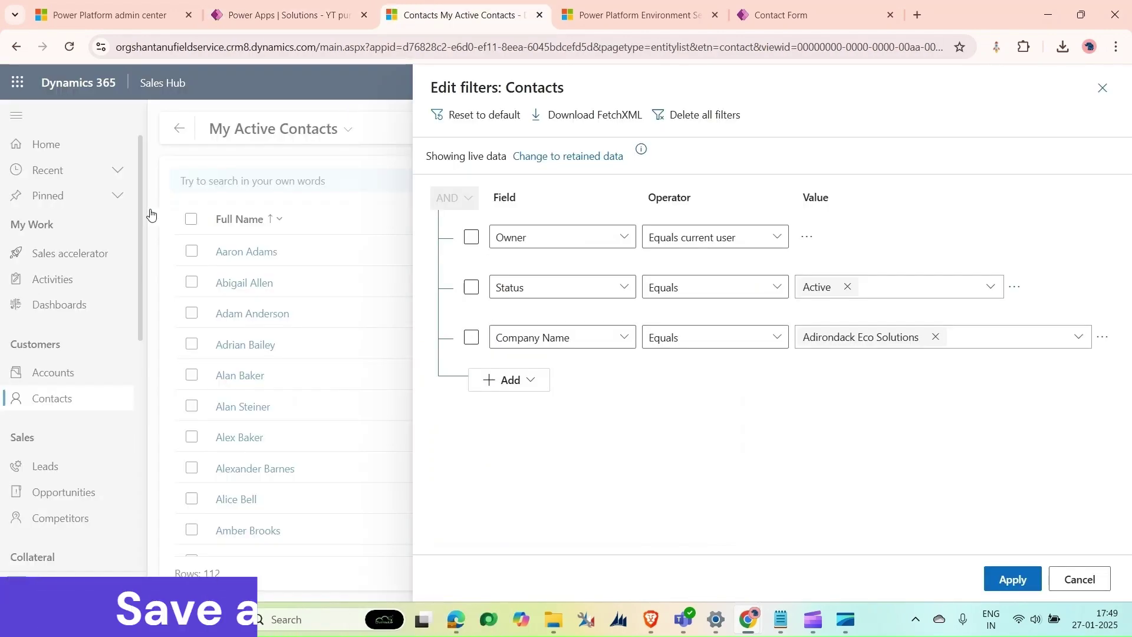
- Change Adirondack Eco Solutions' Contact Method to Fax in Details, save, and go to Contacts
click(1102, 88)
click(81, 373)
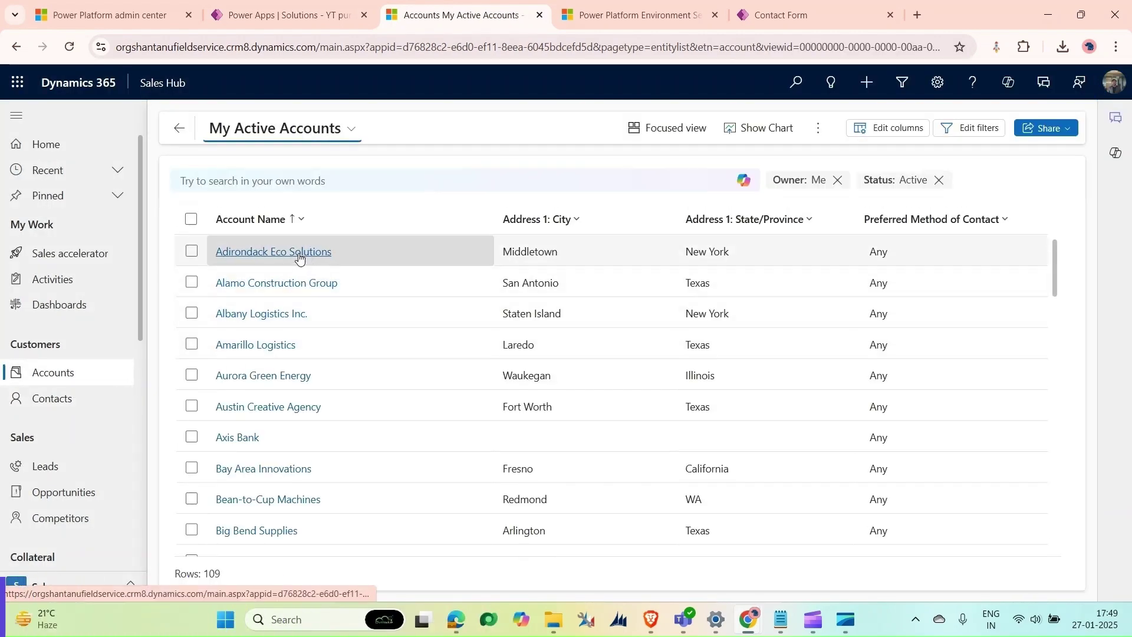
click(300, 253)
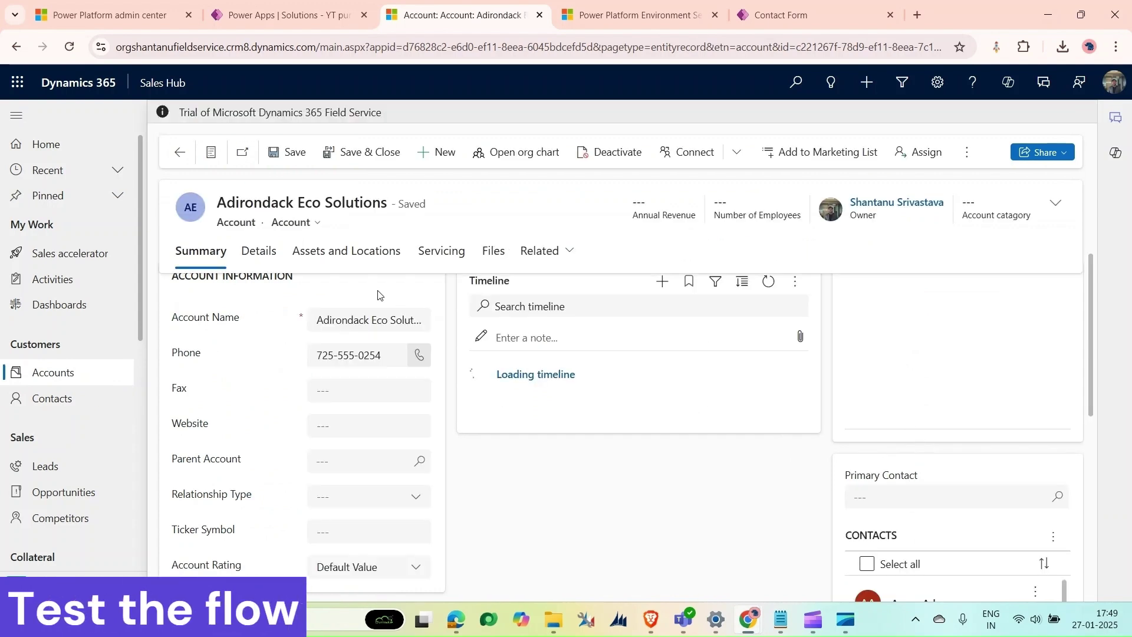
click(260, 252)
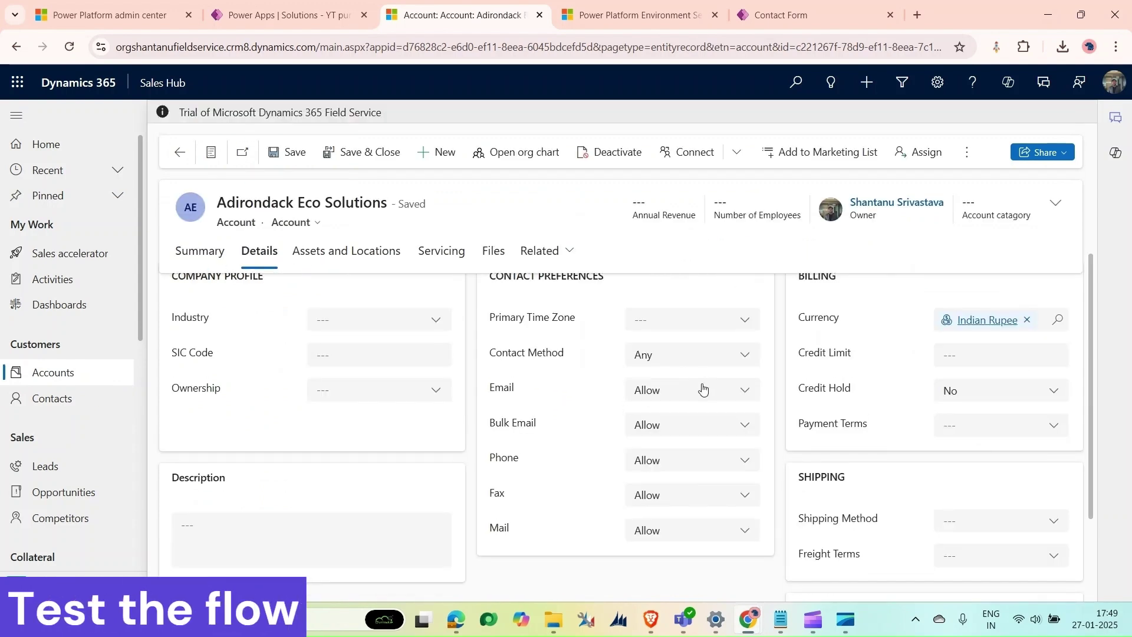
click(688, 376)
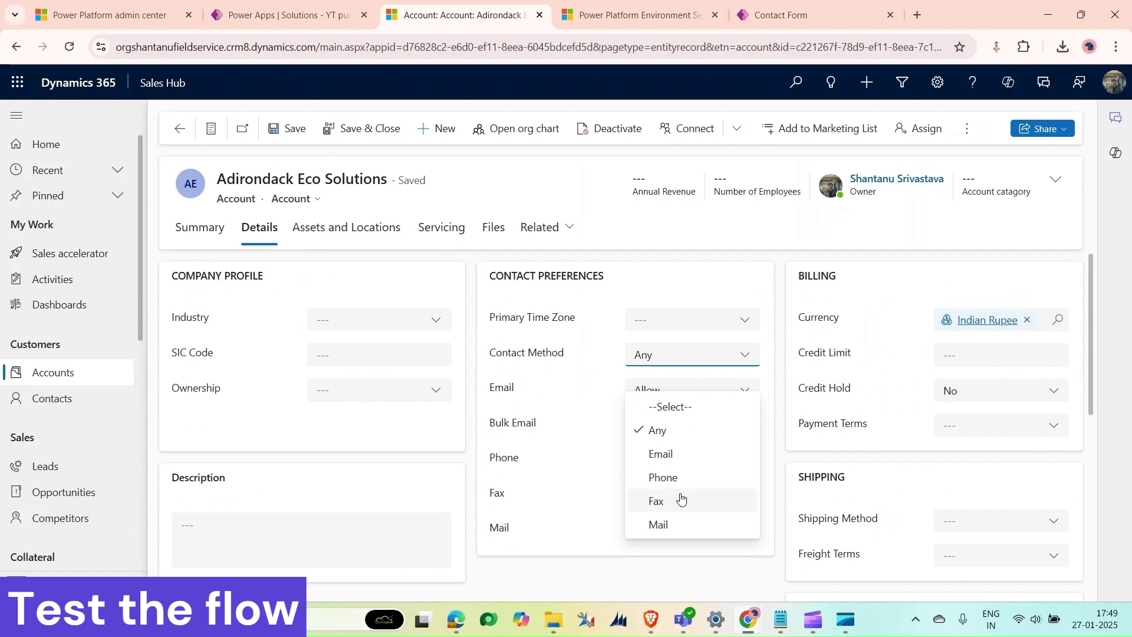
click(681, 499)
click(293, 131)
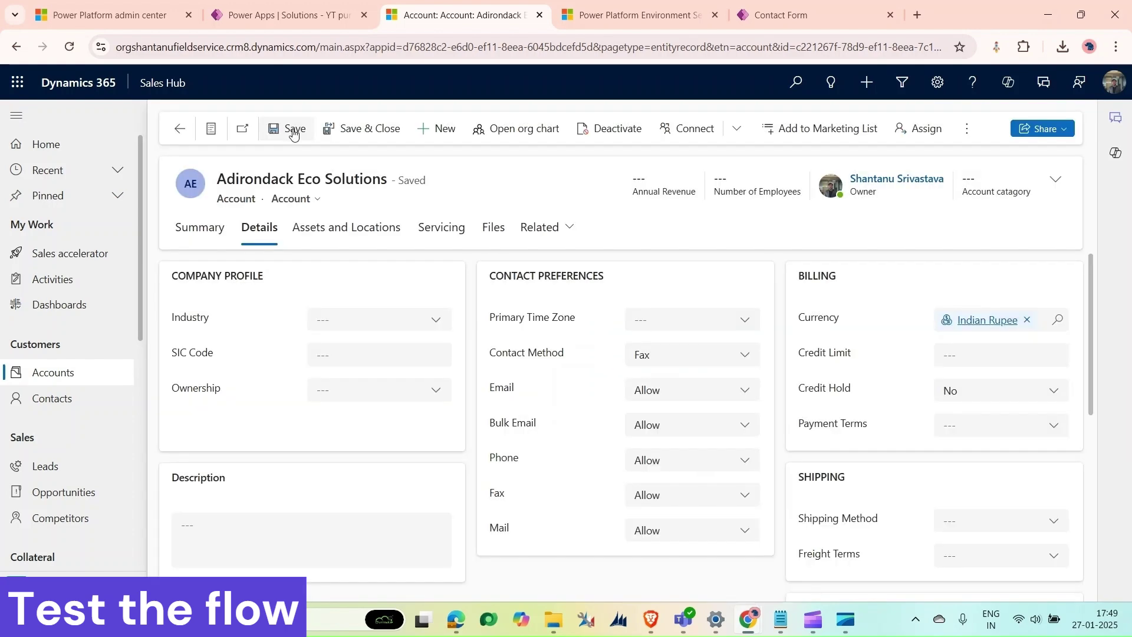
click(52, 399)
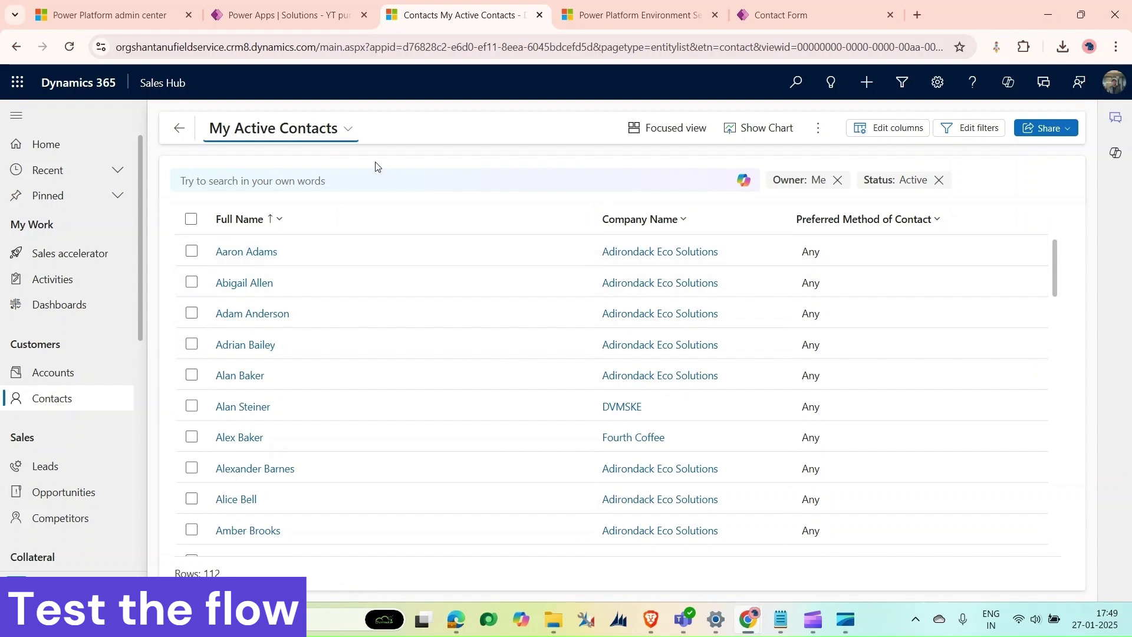
- Refresh My Active Contacts to confirm Fax, then expand the flow run's trigger details in Power Apps
click(817, 131)
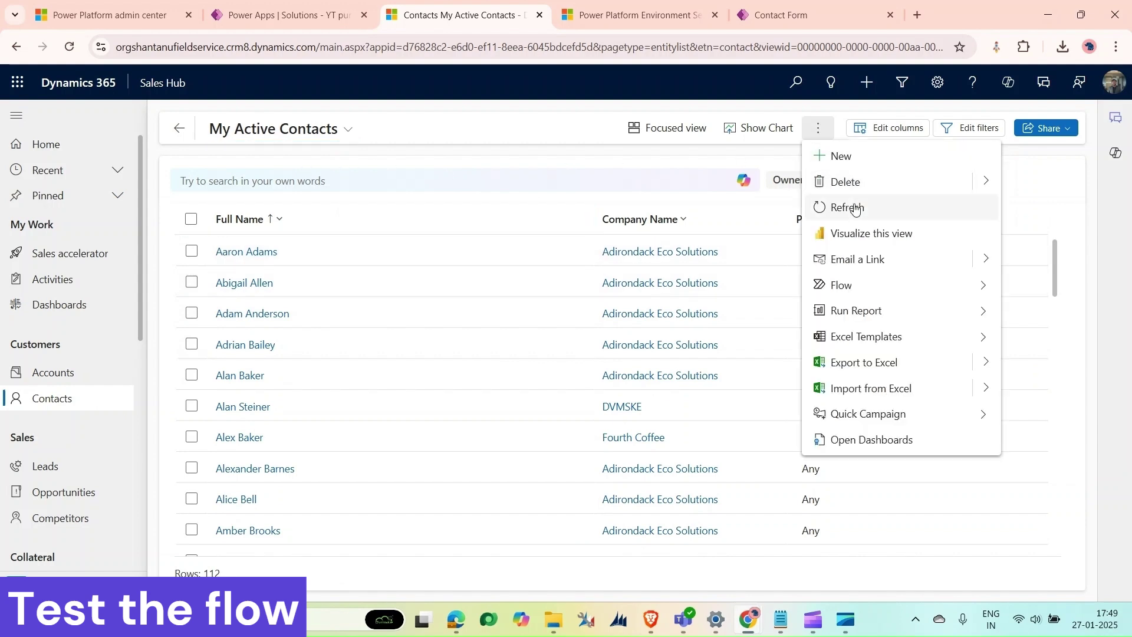
click(836, 206)
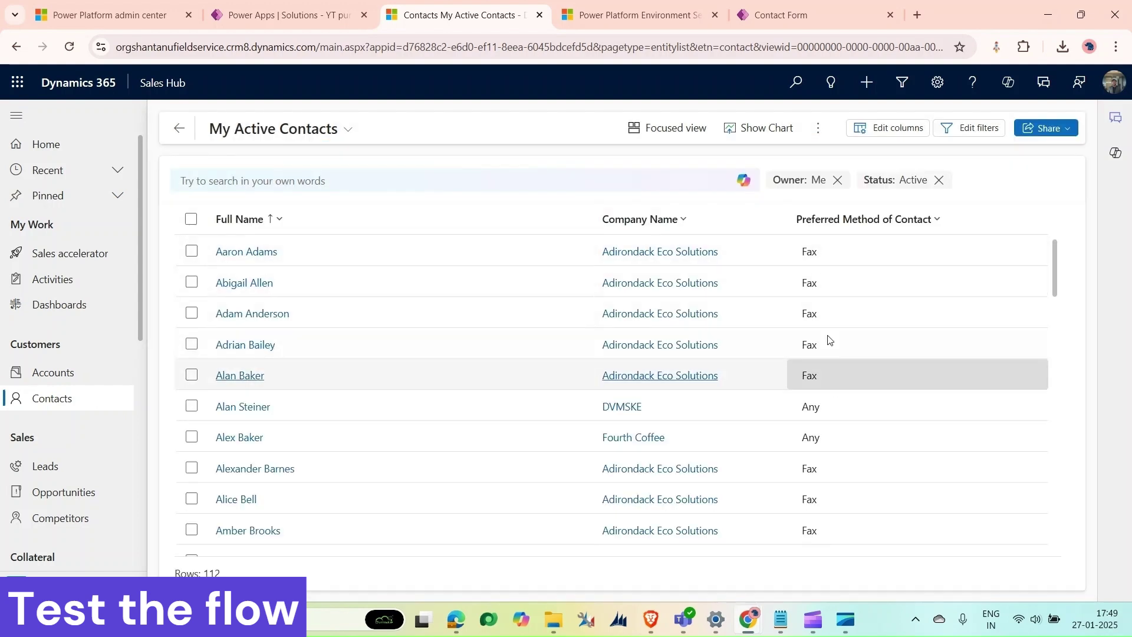
scroll(832, 297, down, 10)
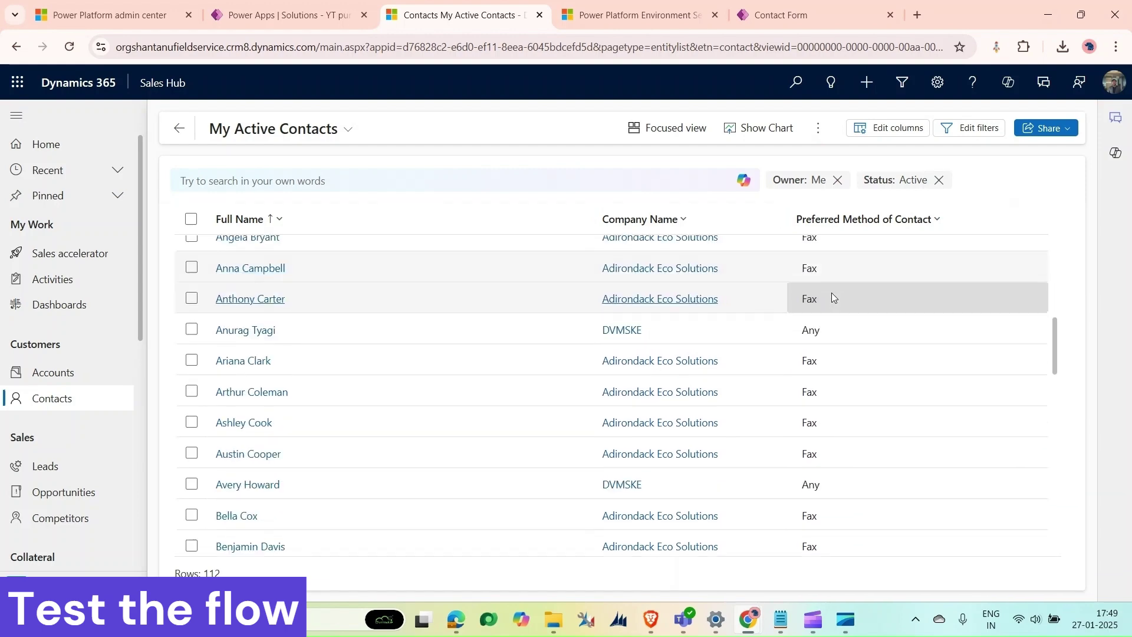
scroll(835, 272, down, 2)
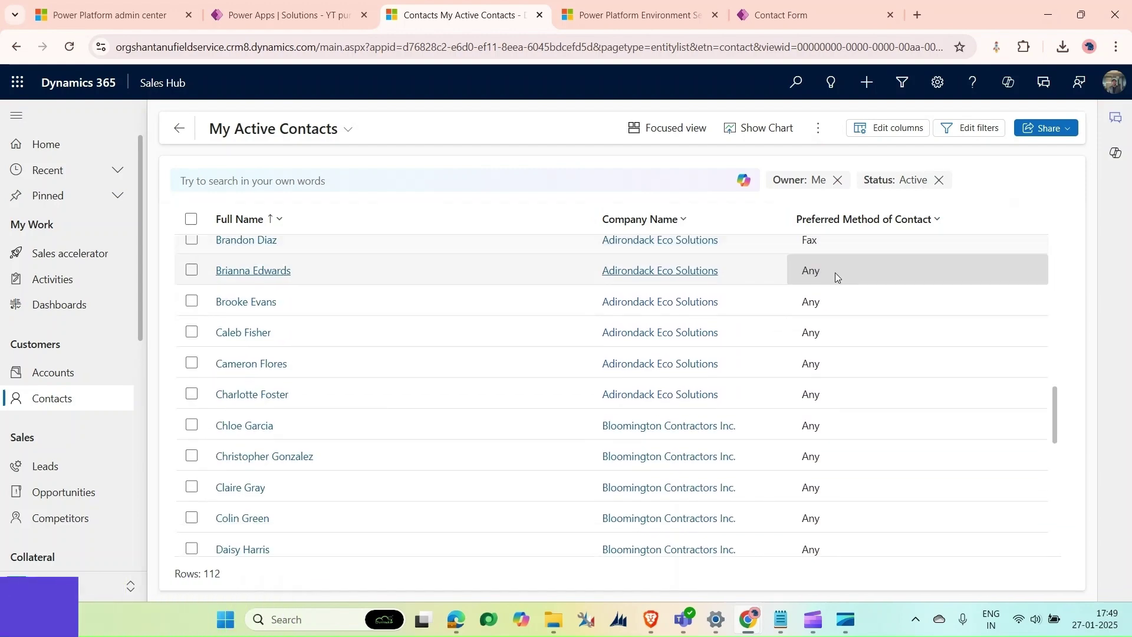
scroll(835, 267, up, 10)
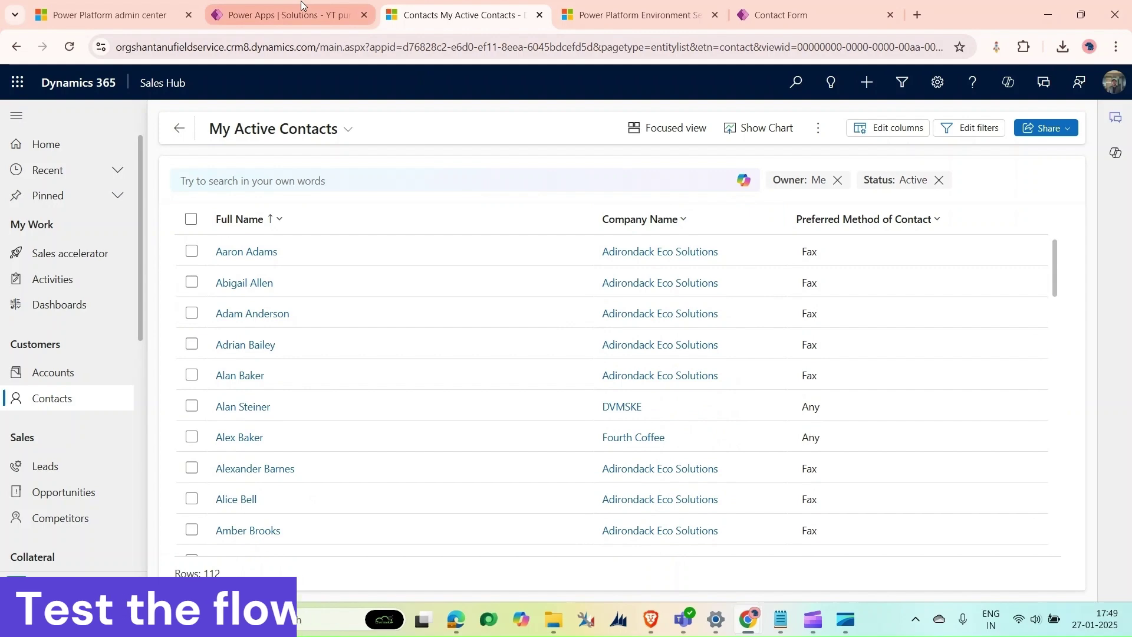
click(288, 11)
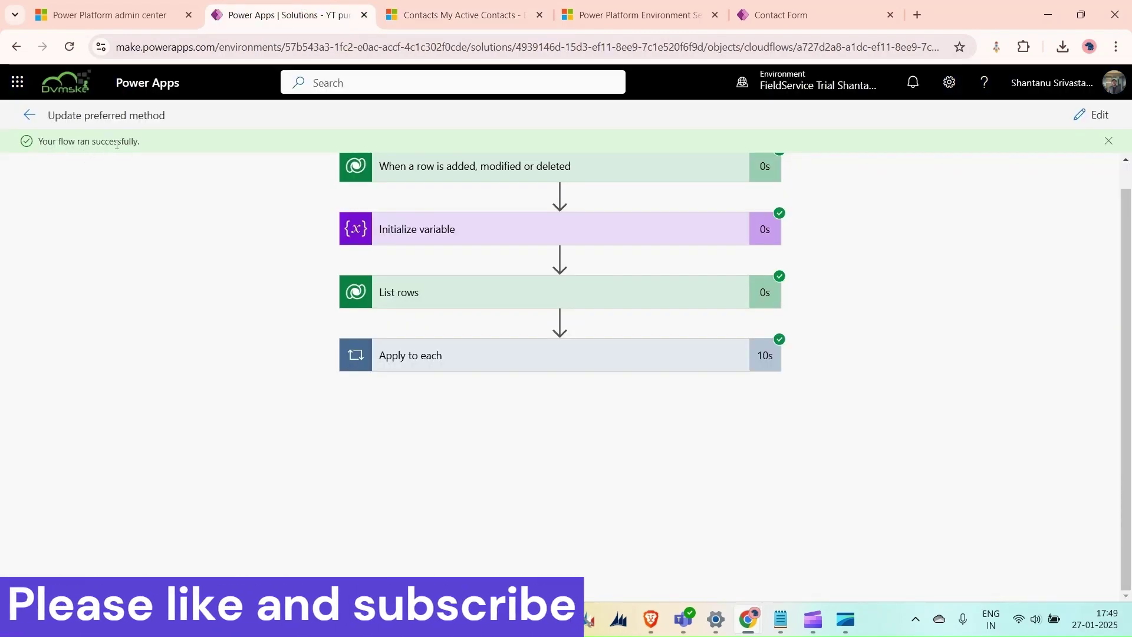
click(538, 174)
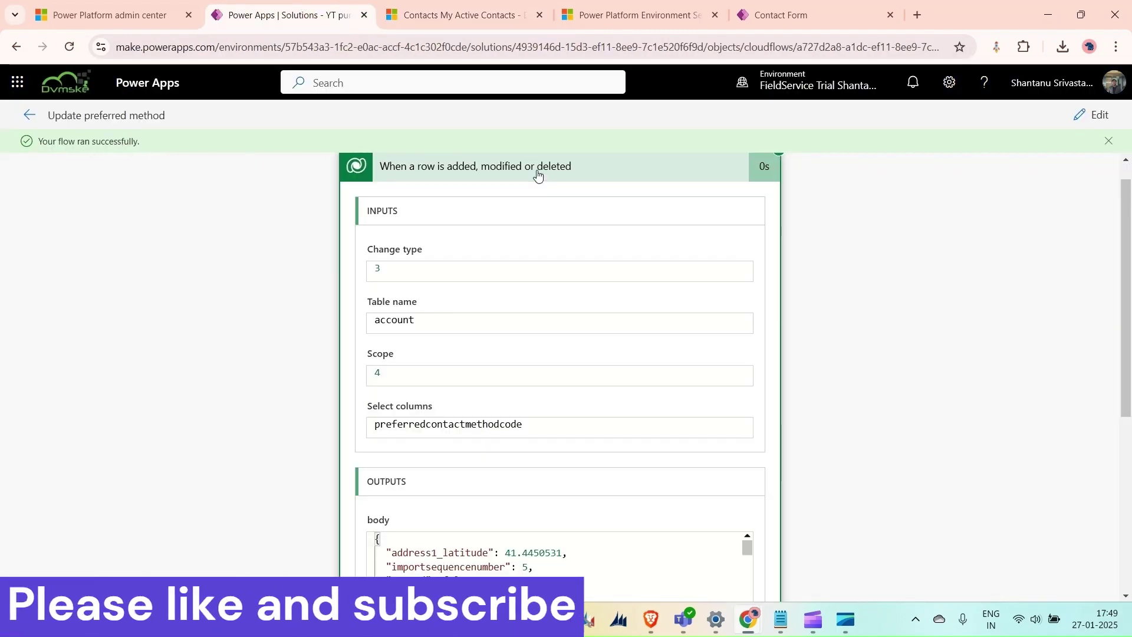